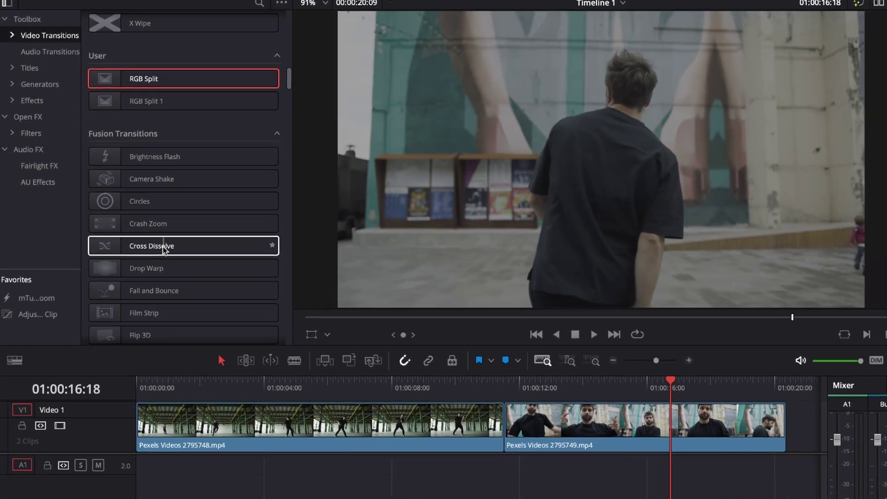
- Drag Cross Dissolve from Video Transitions onto the edit point between the two timeline clips
left_click_drag(162, 246, 498, 418)
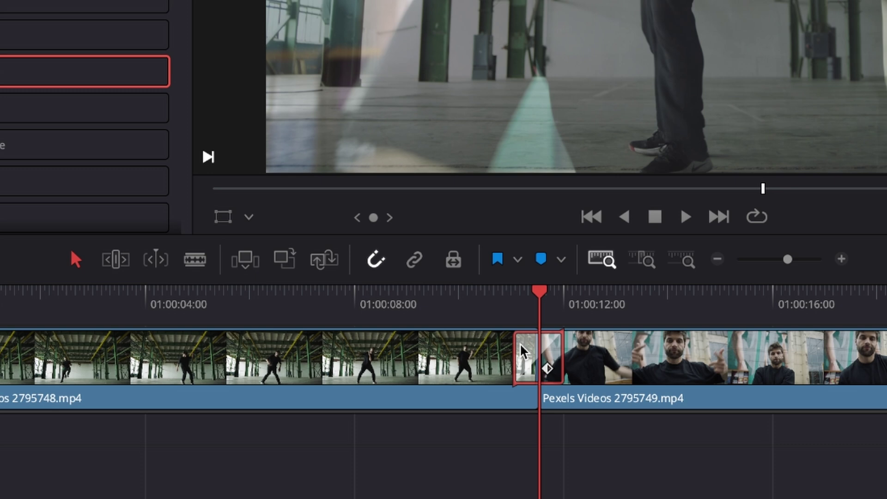
- Open the transition in the Fusion page and inspect the CrossDissolve node
right_click(522, 353)
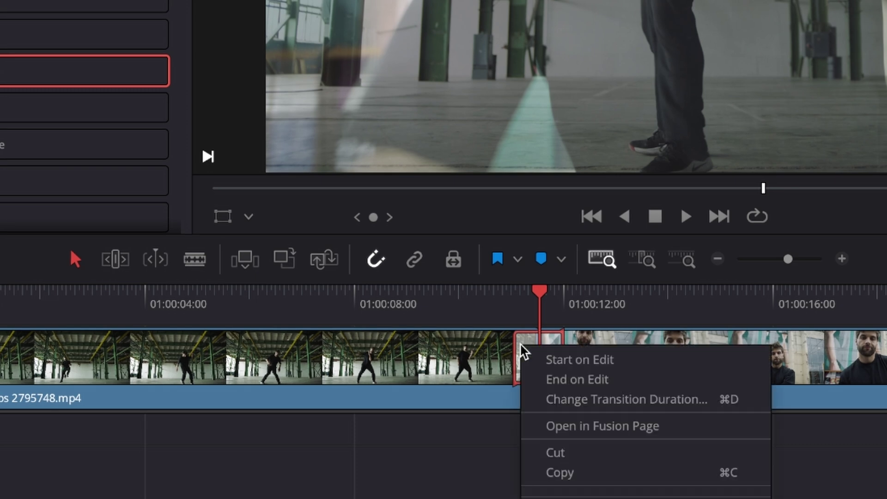
left_click(559, 427)
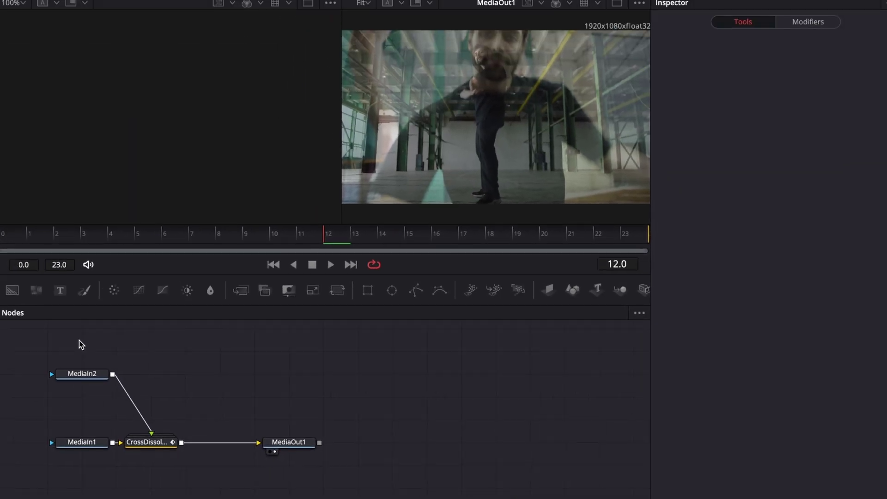
left_click(152, 446)
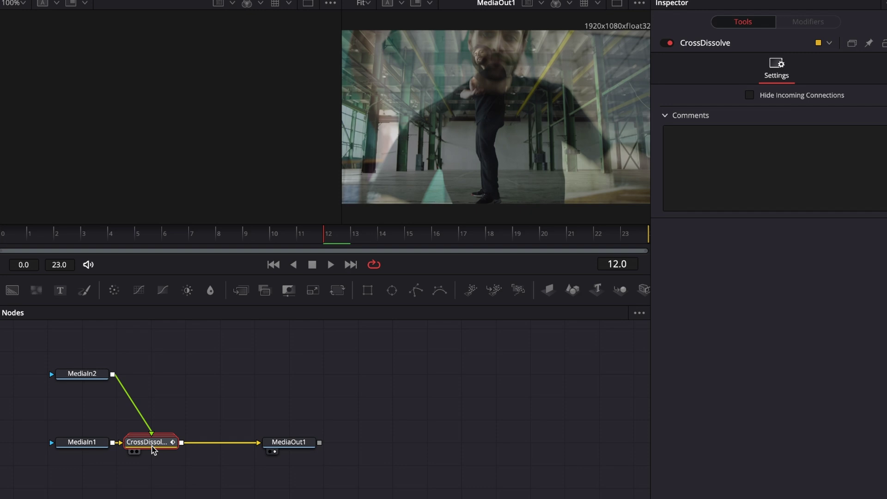
- Move MediaOut1 far right of the MediaIn1, MediaIn2 and Dissolve1 nodes
left_click_drag(282, 446, 602, 444)
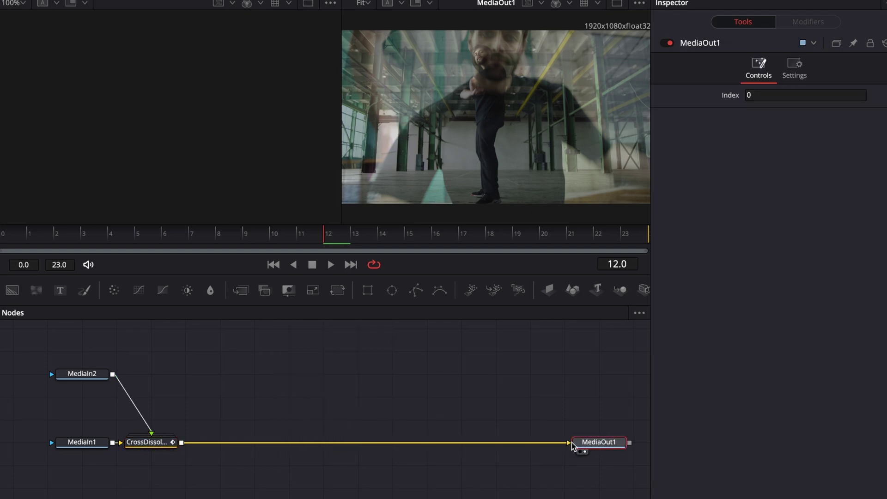
left_click_drag(58, 340, 170, 445)
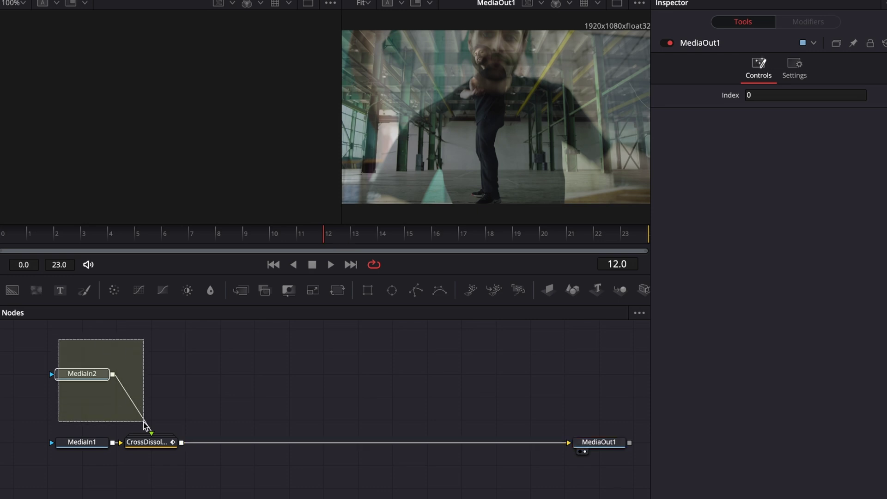
left_click(142, 442)
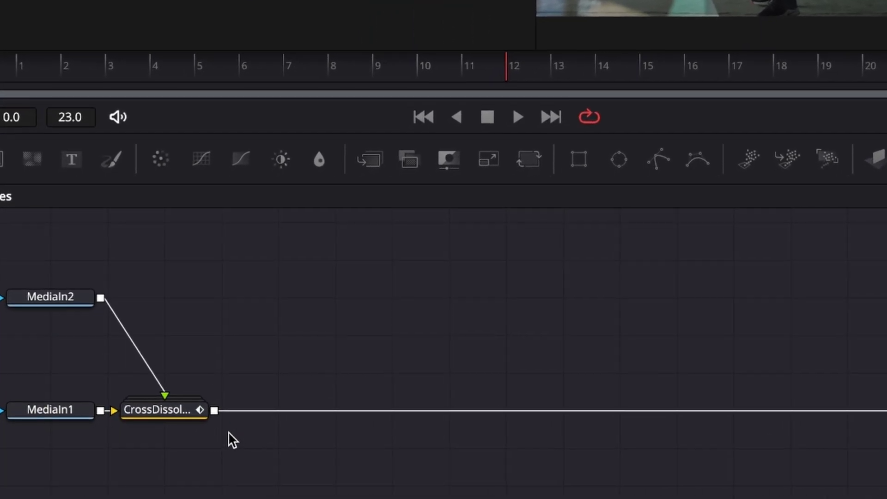
mouse_move(173, 409)
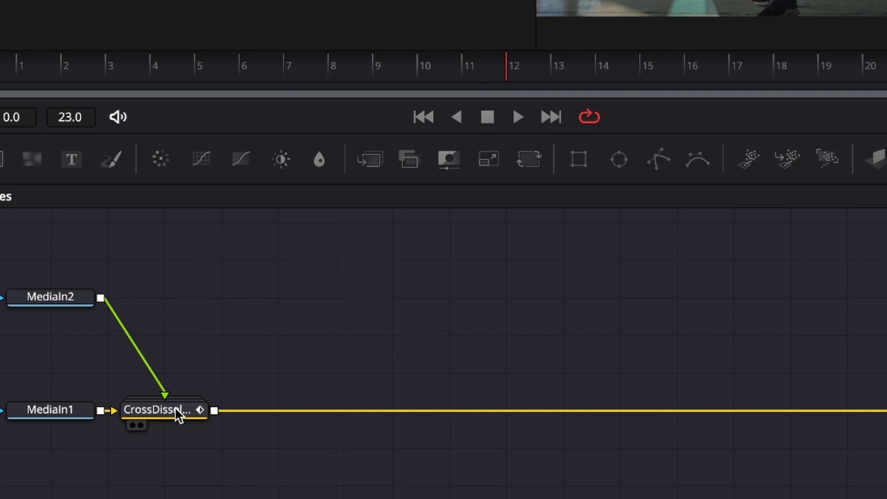
right_click(175, 409)
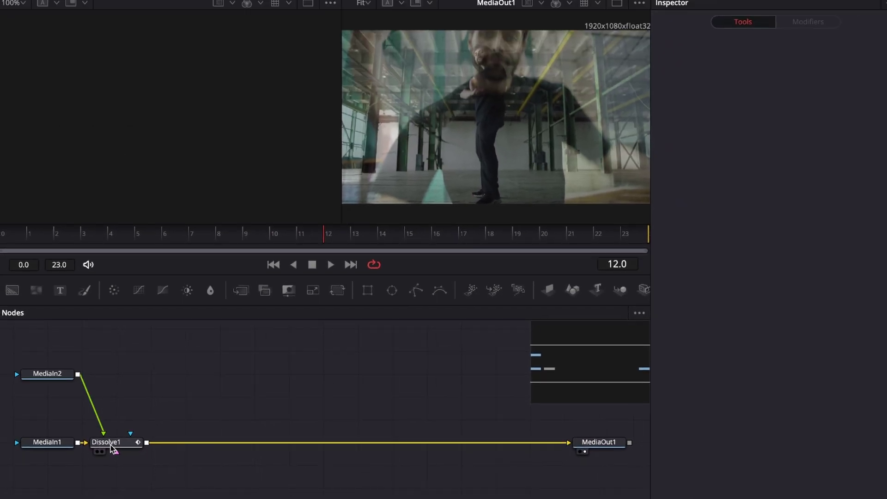
mouse_move(104, 447)
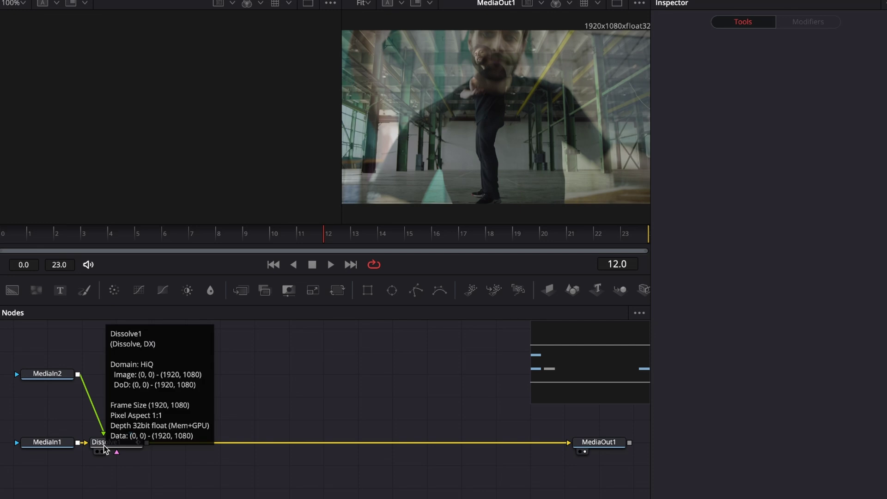
left_click(204, 398)
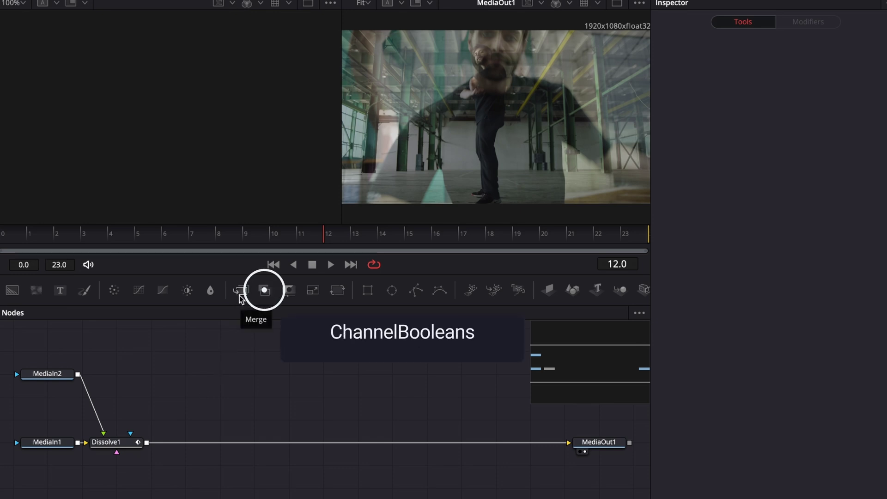
- Add three Channel Booleans nodes and rename the top one Red
left_click_drag(264, 293, 212, 358)
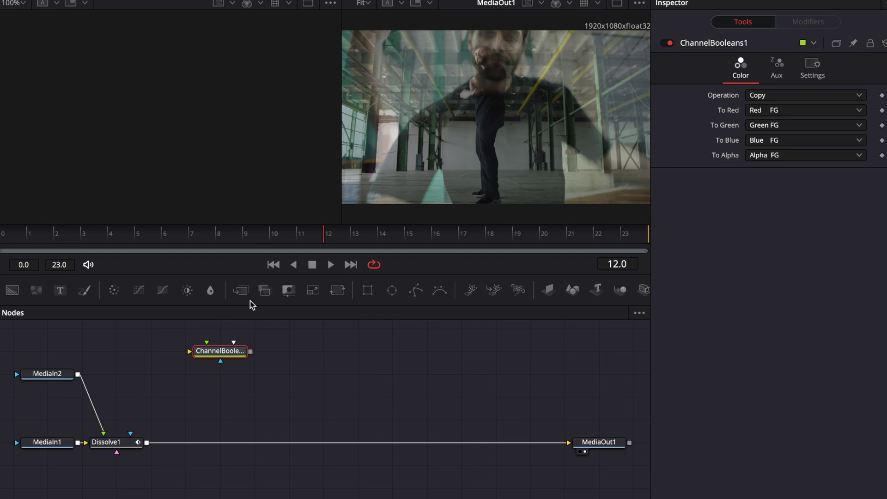
left_click(264, 296)
left_click(264, 296)
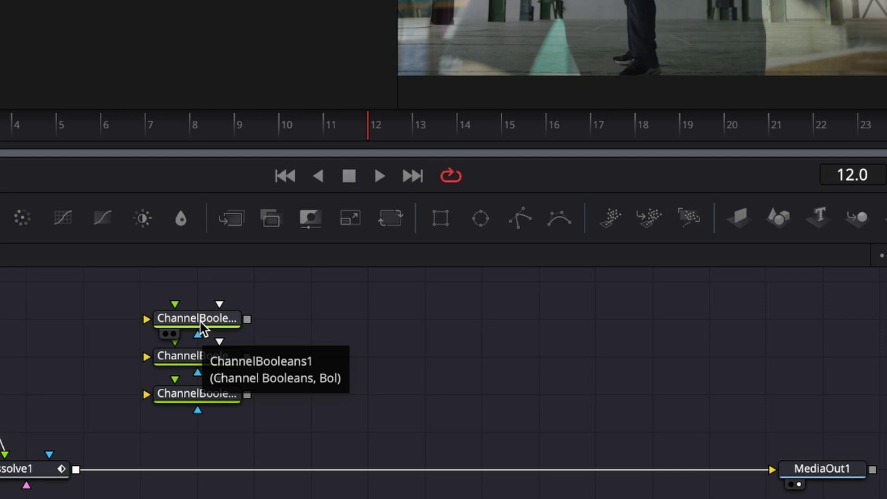
right_click(202, 327)
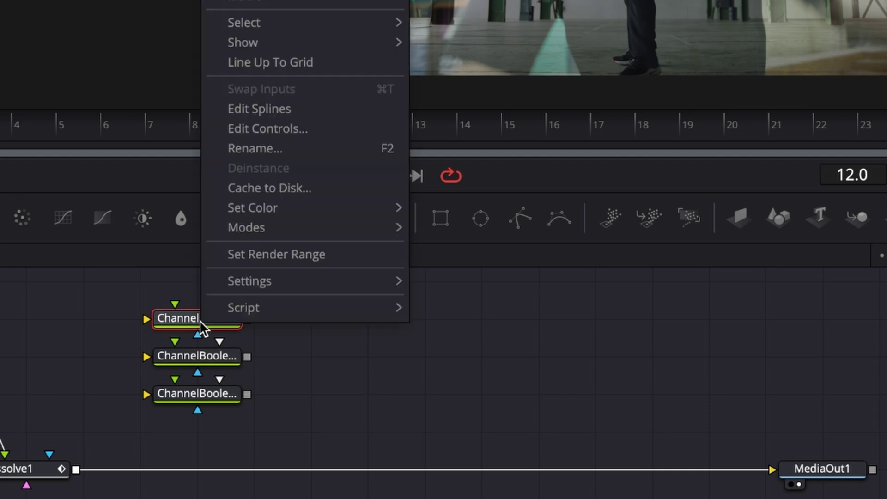
left_click(282, 149)
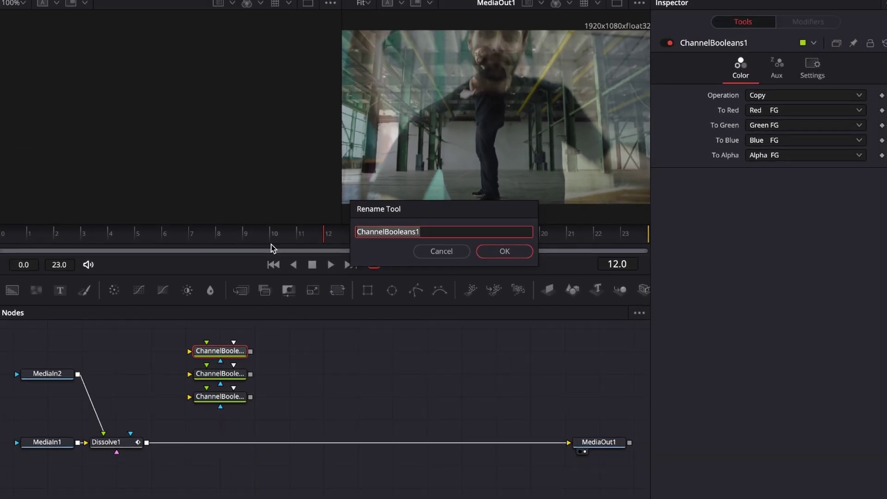
type("Red")
key("Return")
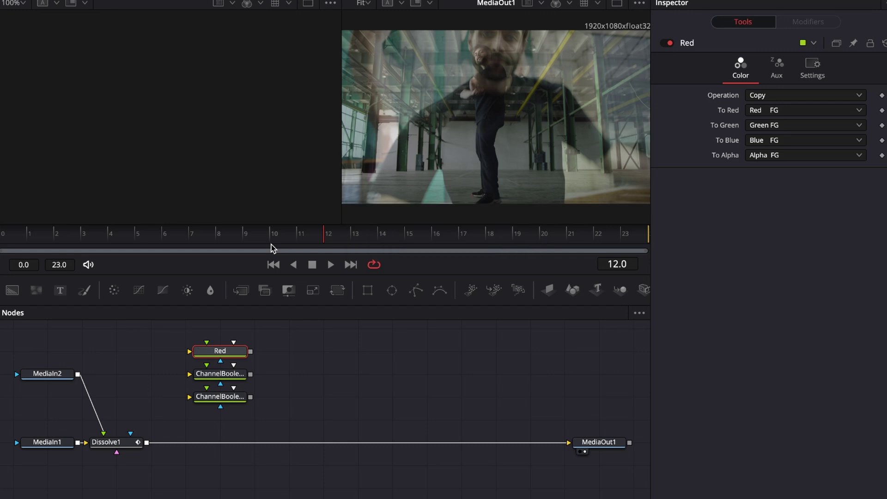
- Rename the middle and bottom Channel Booleans nodes Green and Blue
left_click(215, 375)
right_click(215, 375)
left_click(248, 268)
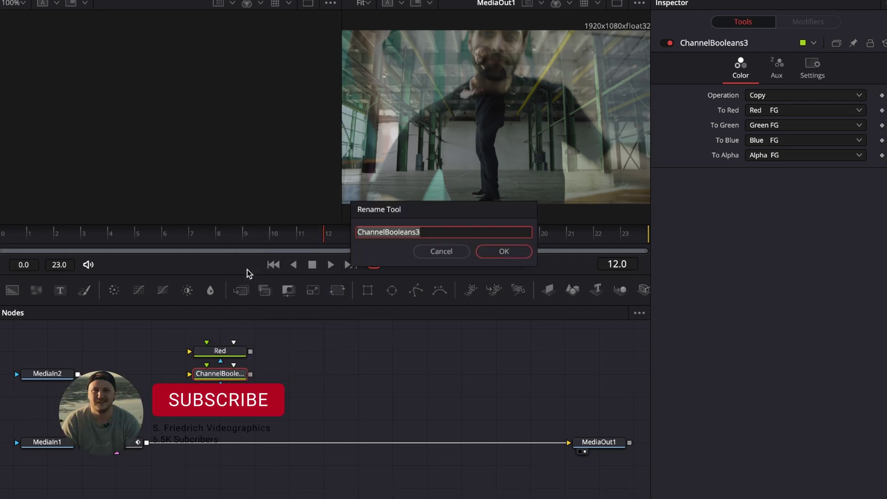
type("Green")
key("Return")
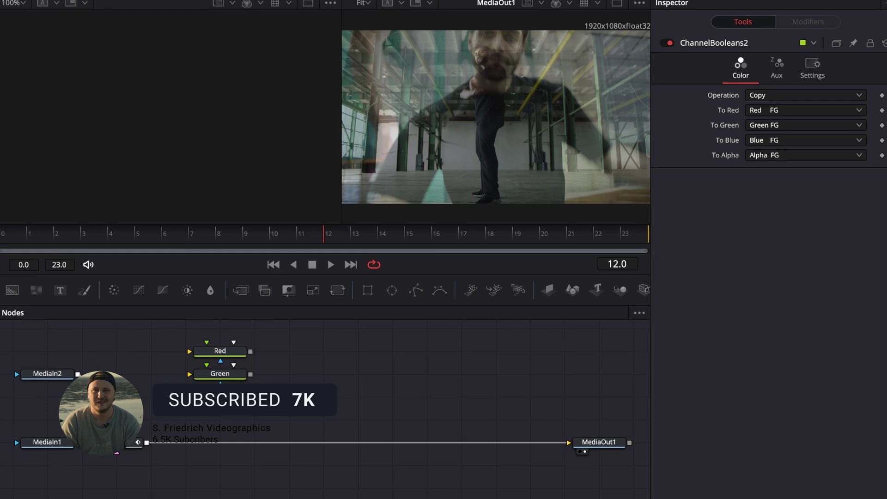
right_click(227, 396)
left_click(267, 284)
type("Blue")
key("Return")
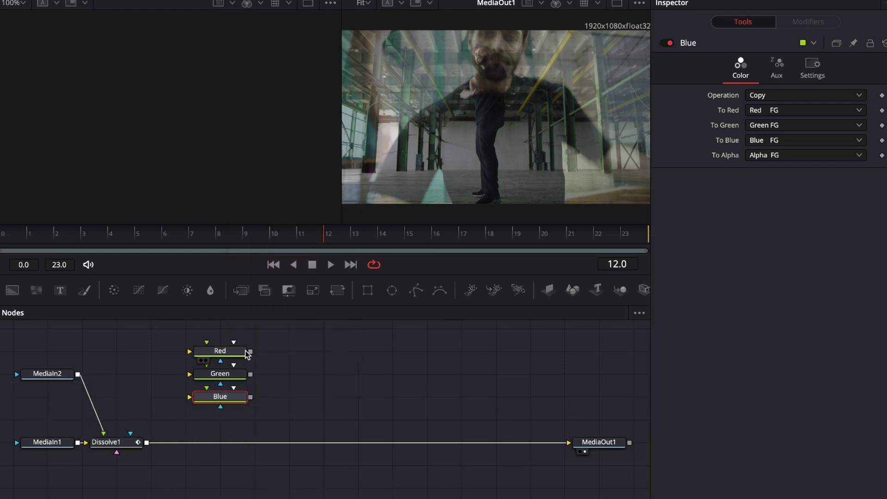
left_click(238, 352)
left_click(220, 375)
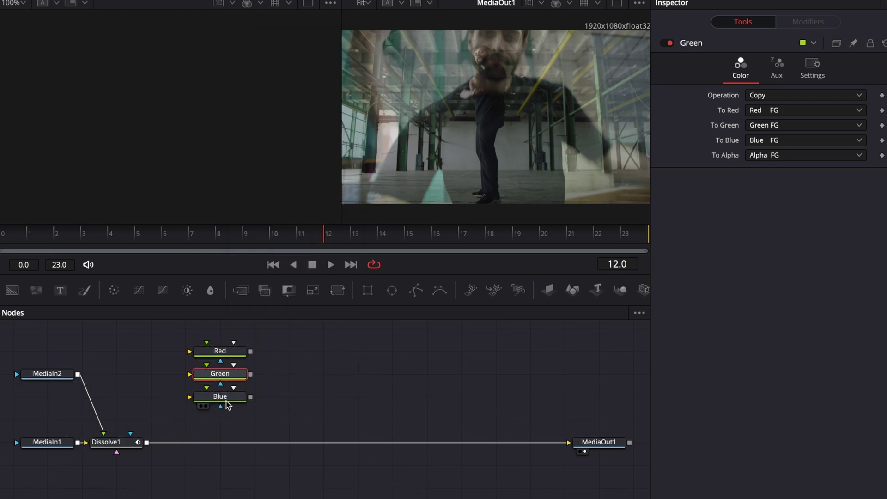
left_click(226, 402)
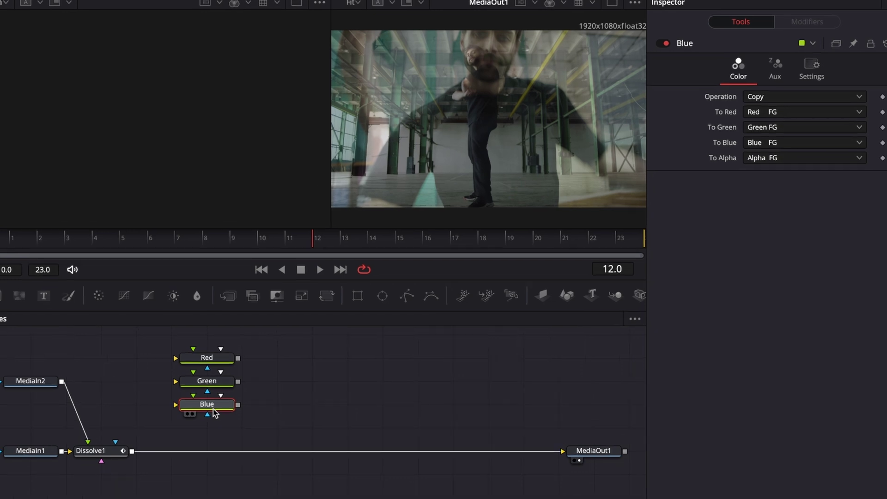
- Set the Red node's green and blue channels to Black
left_click(220, 351)
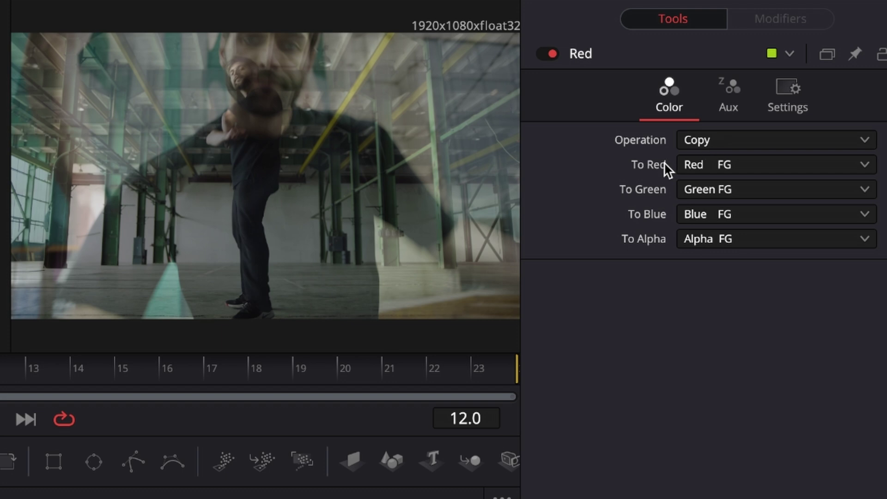
left_click(701, 187)
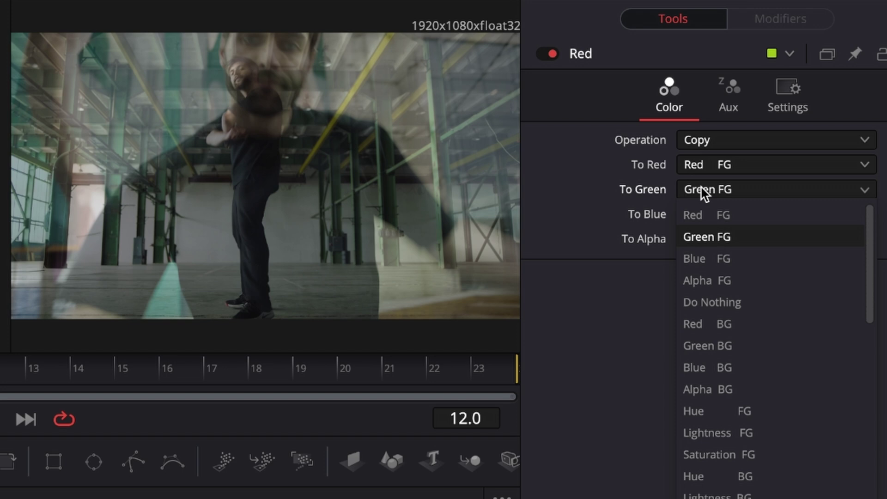
scroll(700, 185, "down", 10)
key("Return")
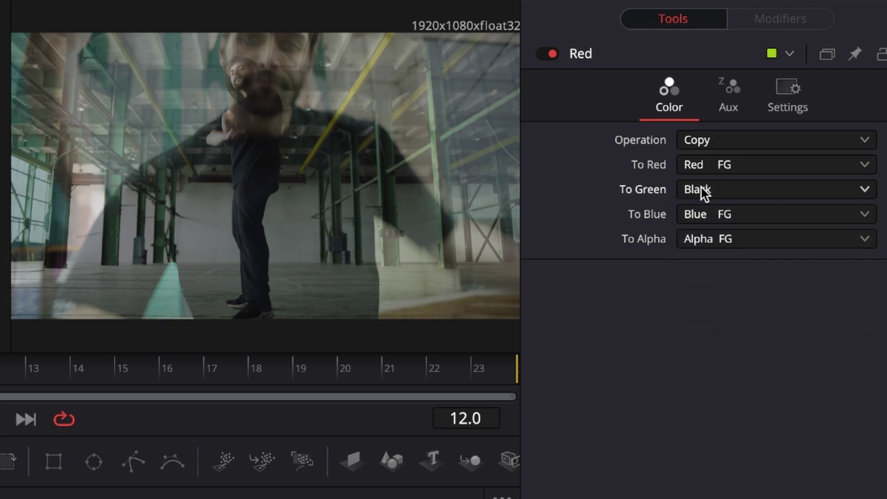
left_click(691, 220)
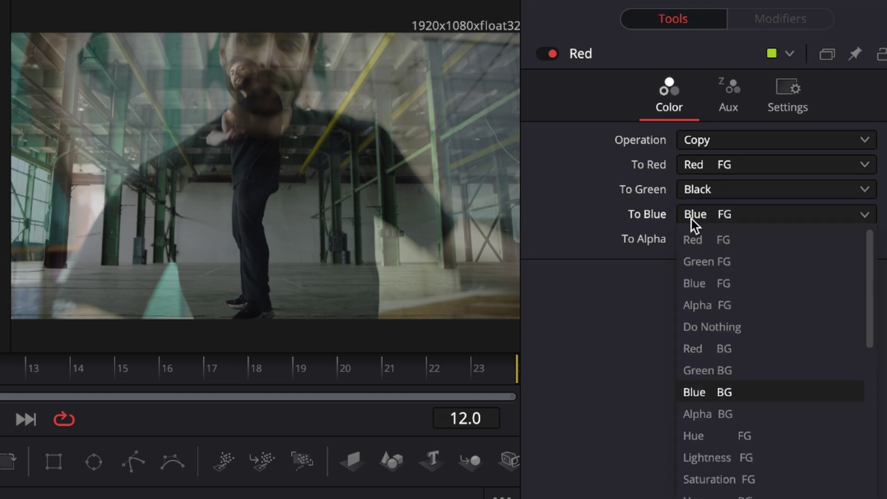
scroll(694, 226, "down", 10)
key("Return")
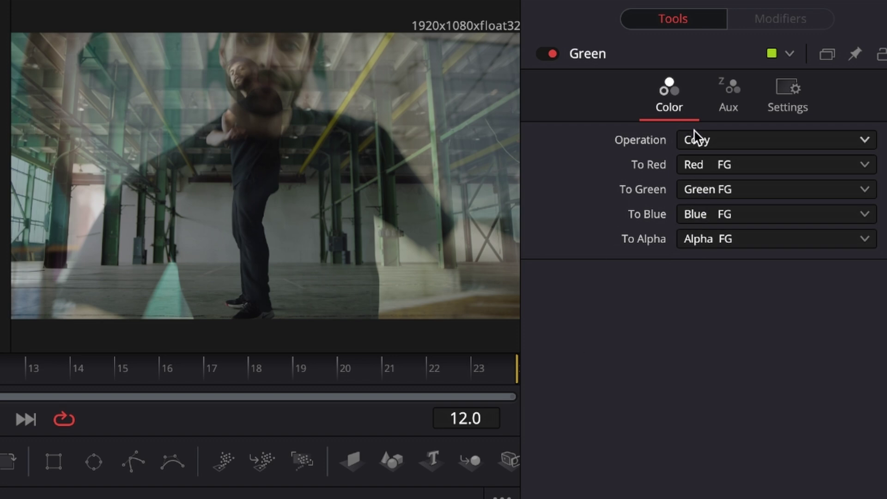
- Set the Green node's red and blue to Black and green to Green BG
left_click(696, 167)
scroll(699, 165, "down", 1)
left_click(695, 491)
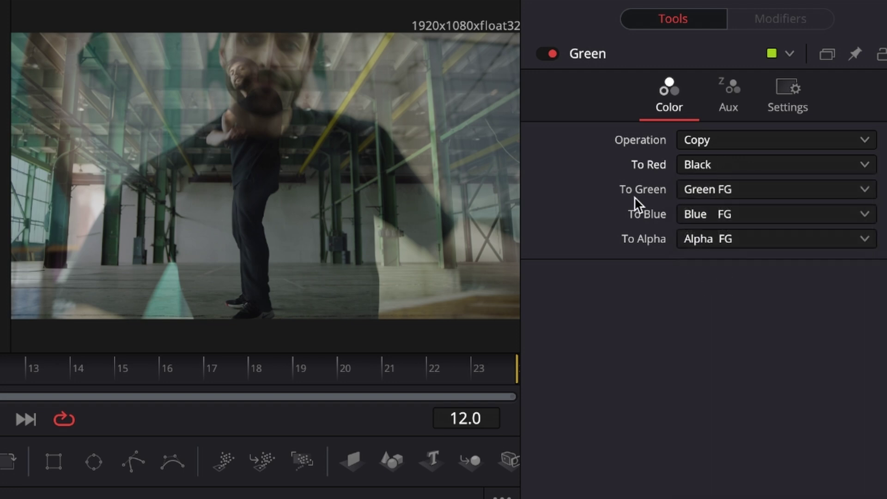
left_click(689, 190)
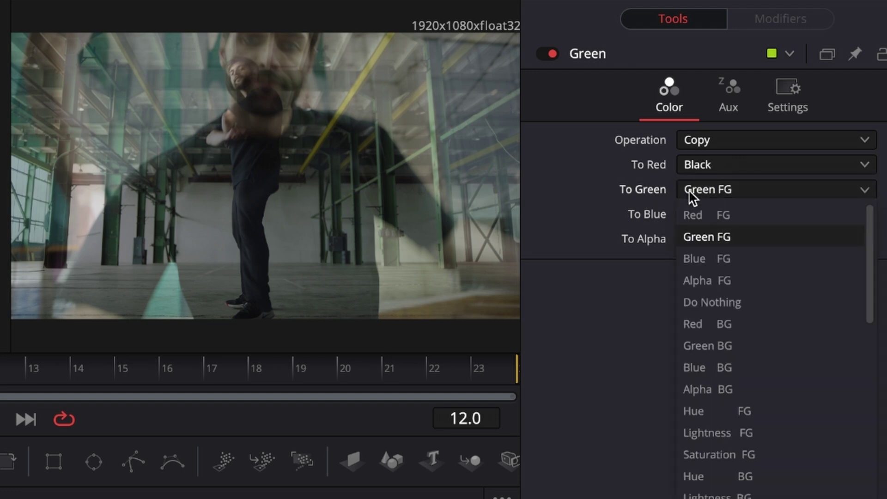
left_click(708, 346)
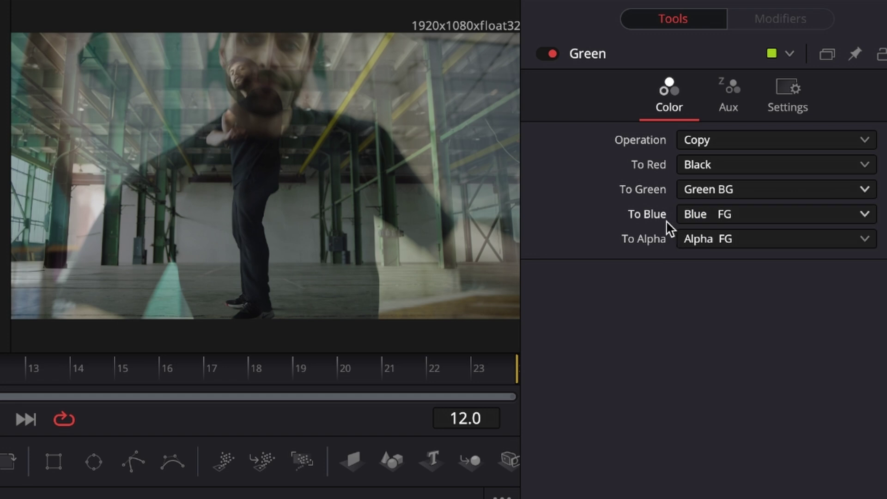
left_click(687, 215)
scroll(687, 215, "down", 1)
left_click(696, 491)
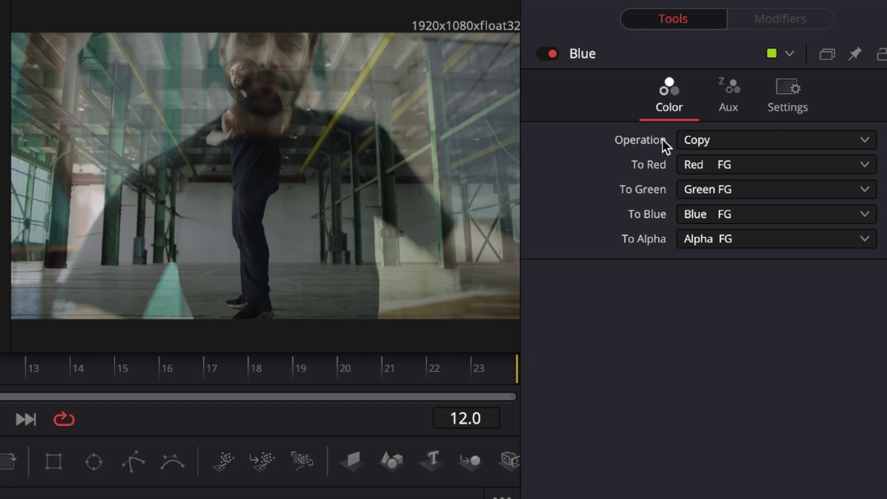
- Set the Blue node's red and green to Black and blue to Blue BG
left_click(698, 166)
key("Down")
key("Down")
key("Down")
key("Down")
key("Down")
key("Down")
key("Down")
key("Down")
key("Down")
key("Down")
key("Down")
key("Down")
key("Down")
key("Down")
key("Down")
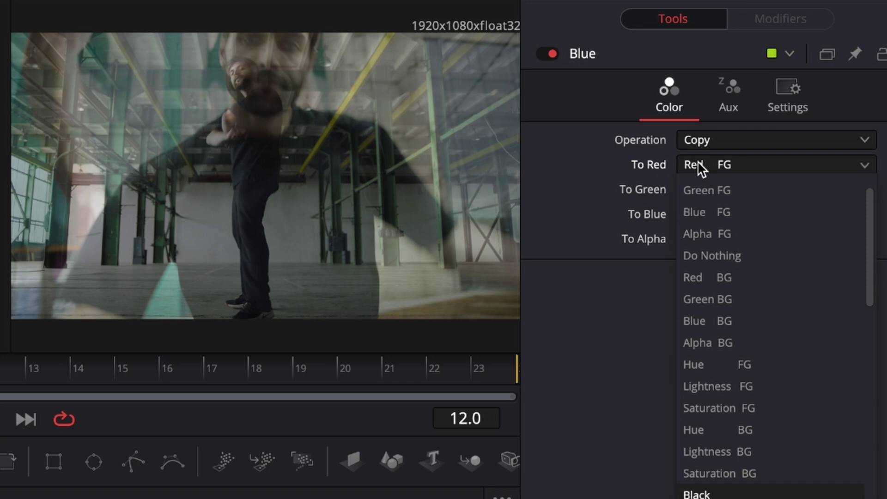
key("Return")
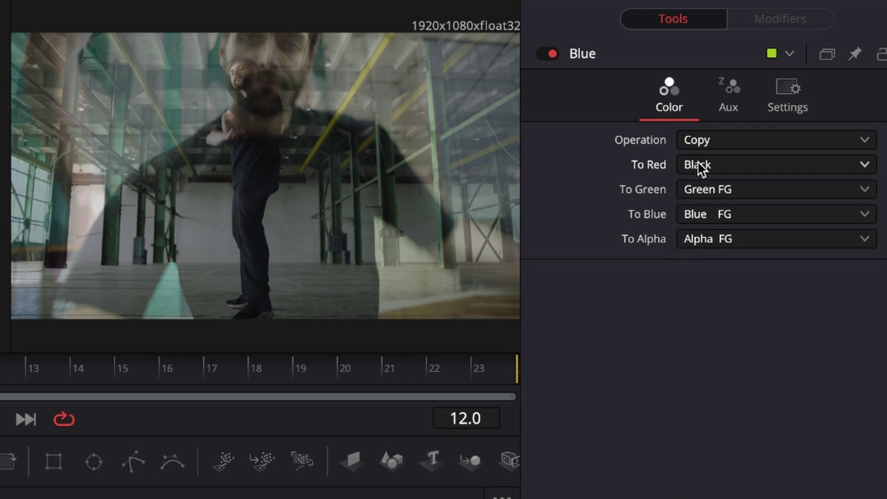
left_click(712, 192)
key("Down")
key("Down")
key("Down")
key("Down")
key("Down")
key("Down")
key("Down")
key("Down")
key("Down")
key("Down")
key("Down")
key("Down")
key("Down")
key("Down")
key("Return")
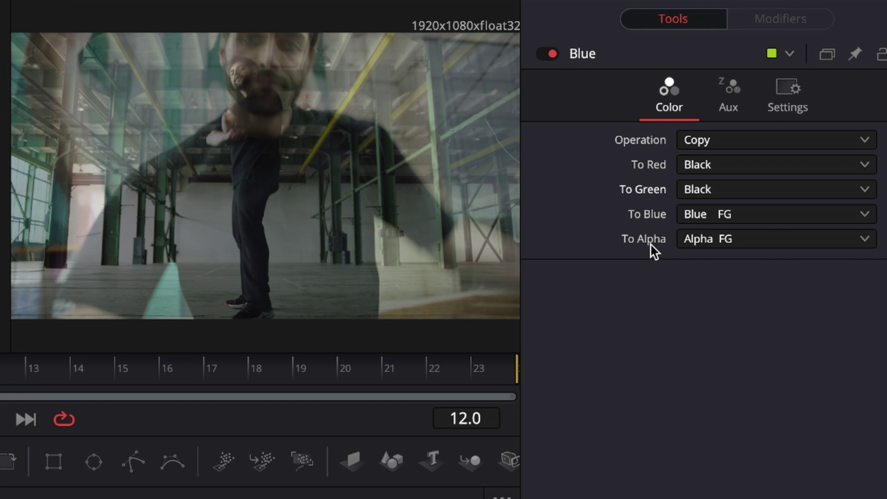
left_click(693, 221)
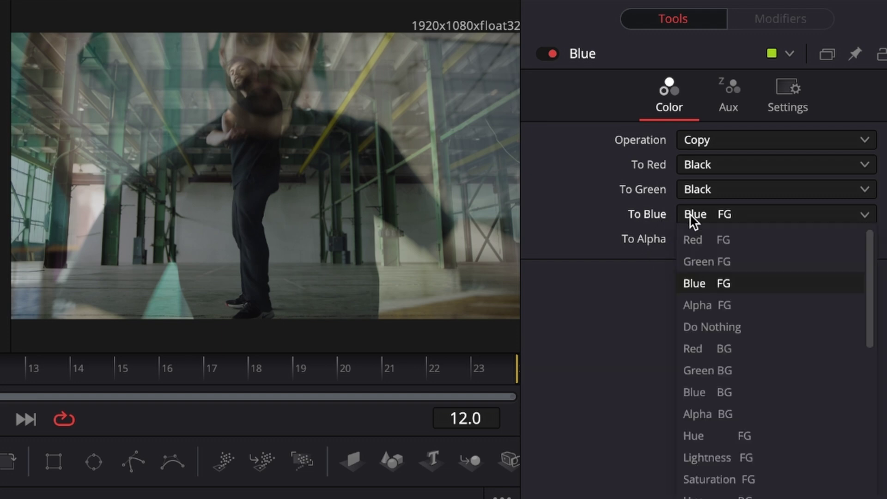
left_click(692, 395)
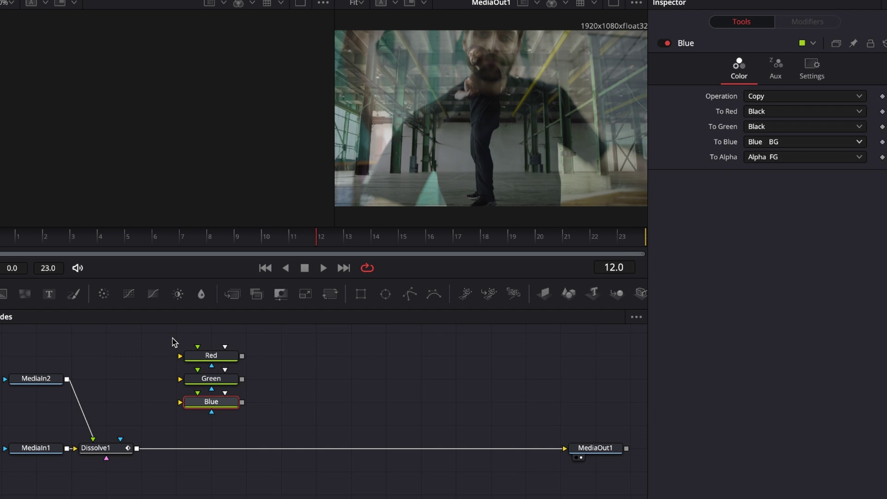
- Wire Dissolve1's output into the Red node
left_click_drag(182, 334, 251, 414)
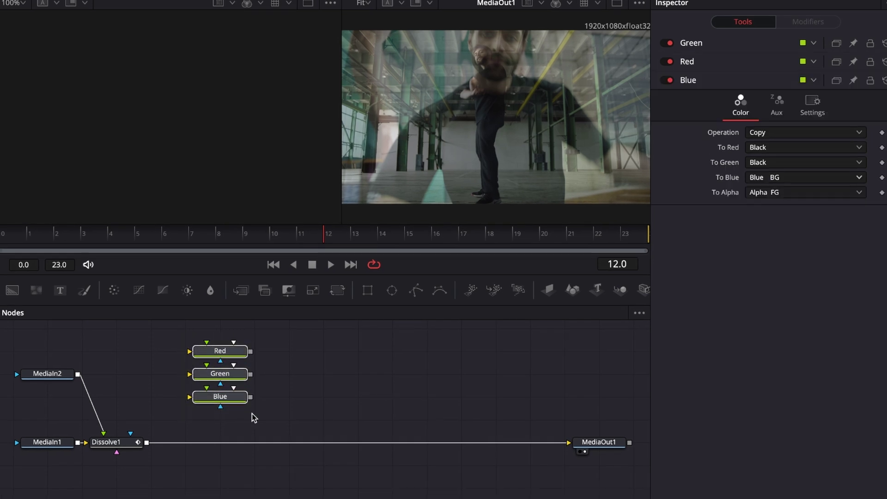
left_click(220, 352)
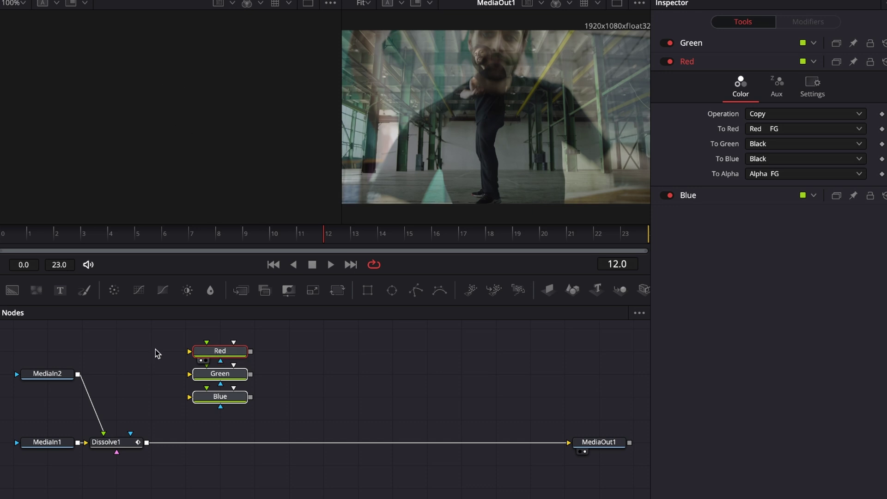
left_click_drag(154, 339, 254, 411)
left_click_drag(26, 345, 119, 454)
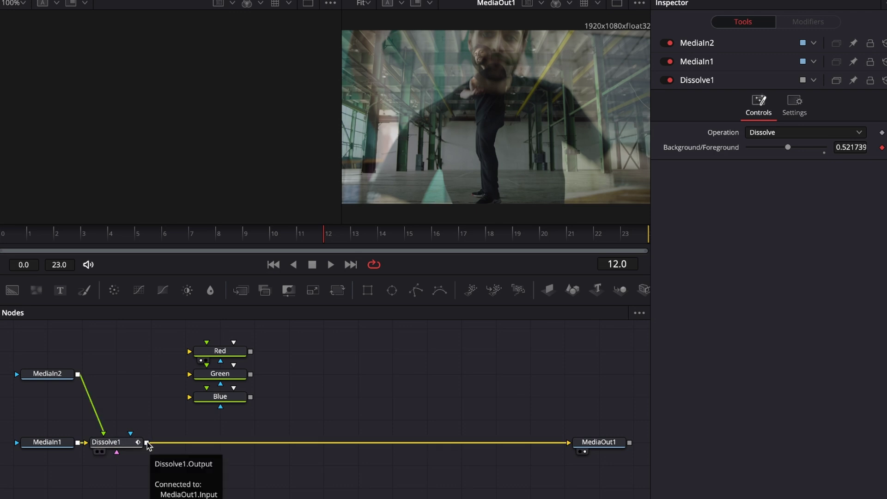
left_click_drag(149, 444, 189, 350)
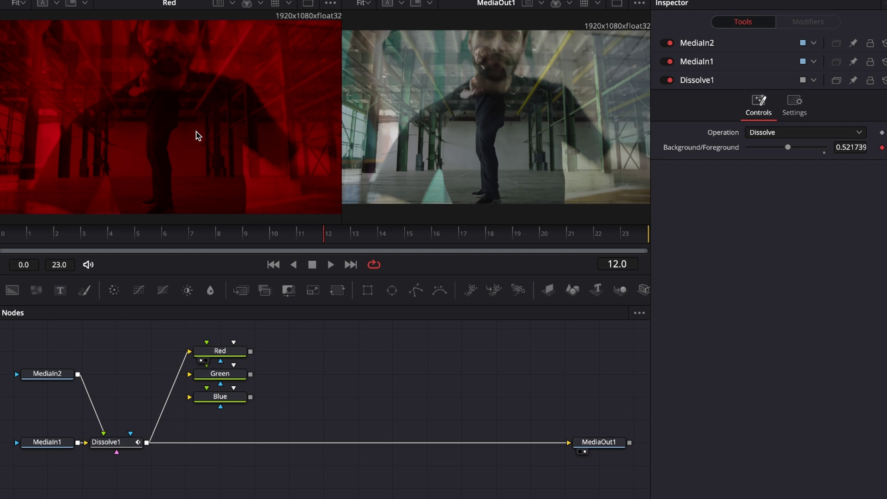
- Connect Dissolve1 to the Green and Blue nodes, previewing each channel's output
left_click(216, 375)
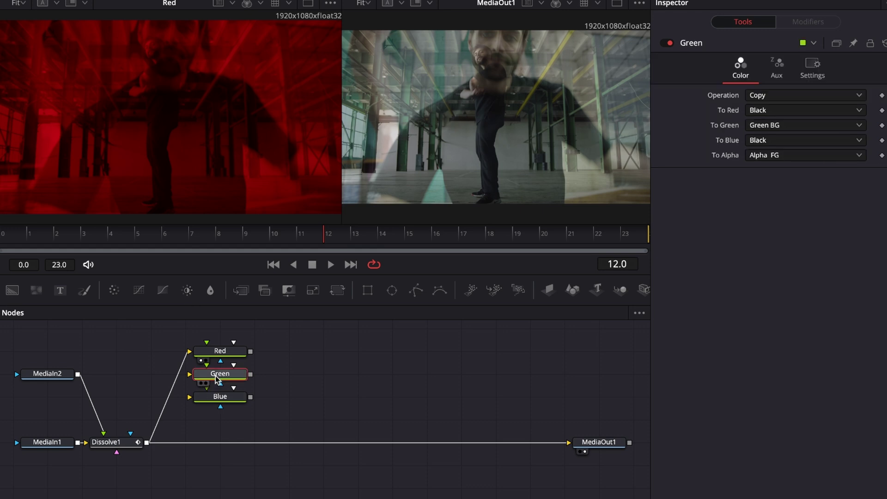
key("1")
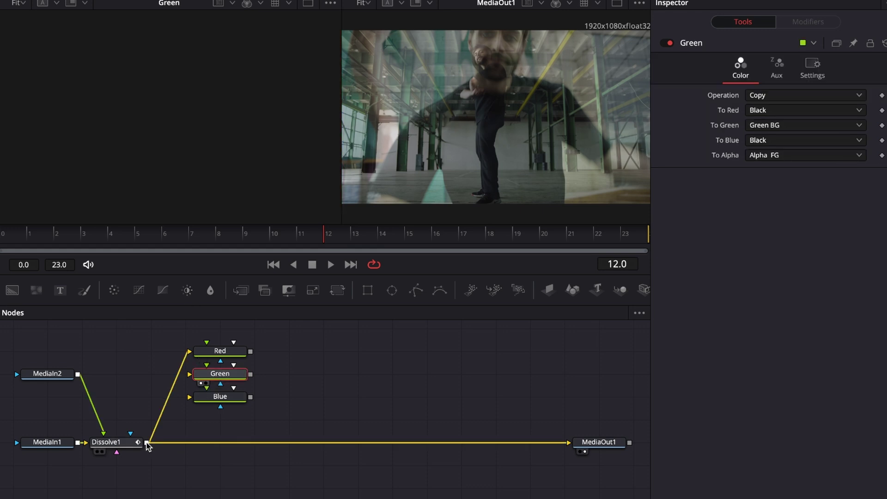
left_click_drag(151, 408, 189, 375)
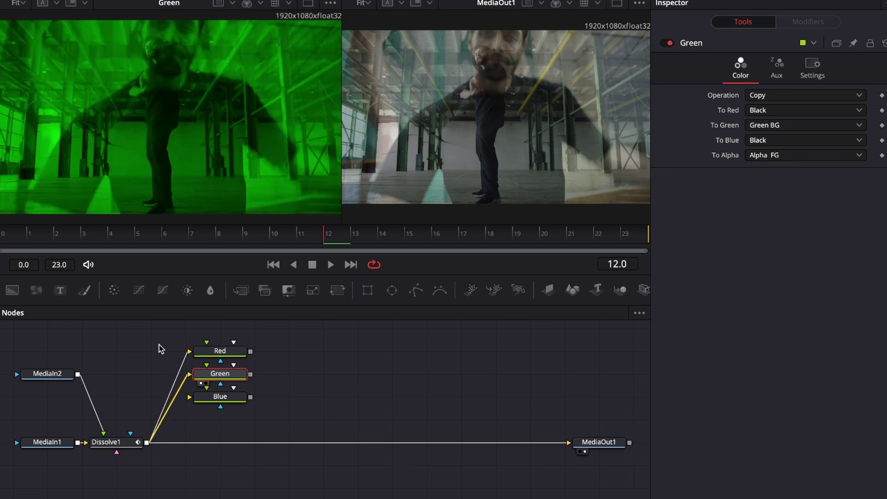
left_click(214, 397)
key("1")
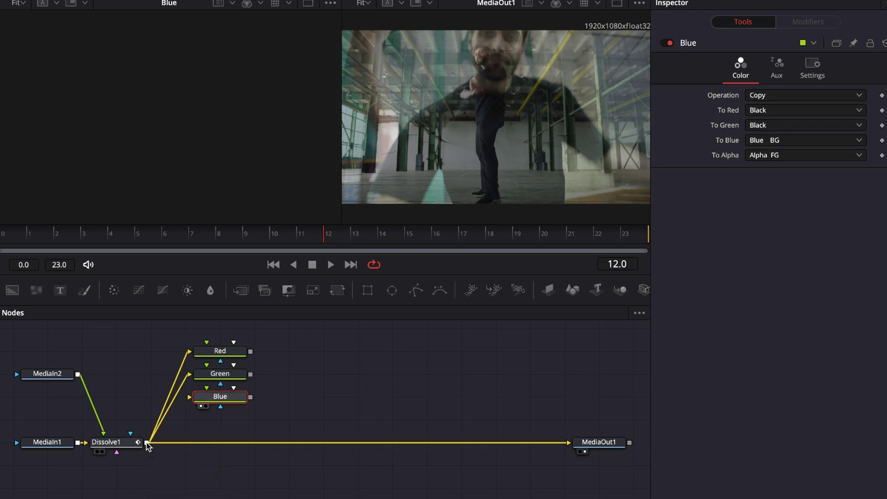
left_click_drag(146, 444, 189, 399)
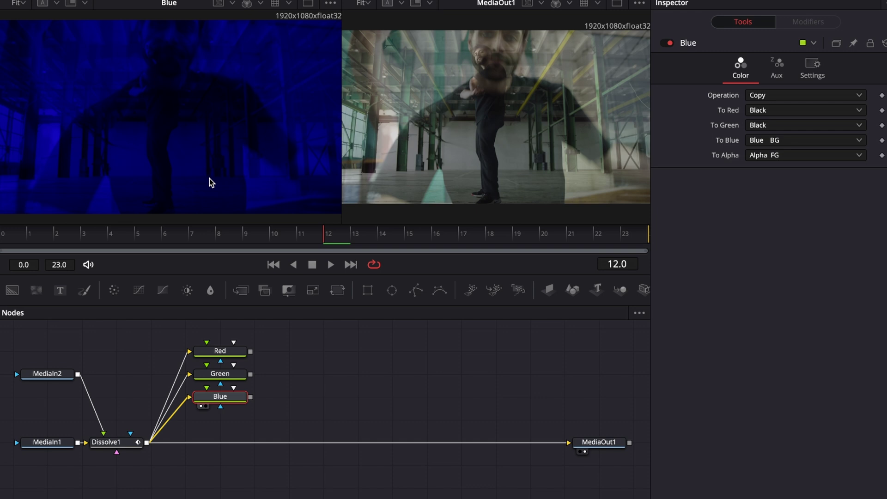
left_click_drag(185, 413, 226, 332)
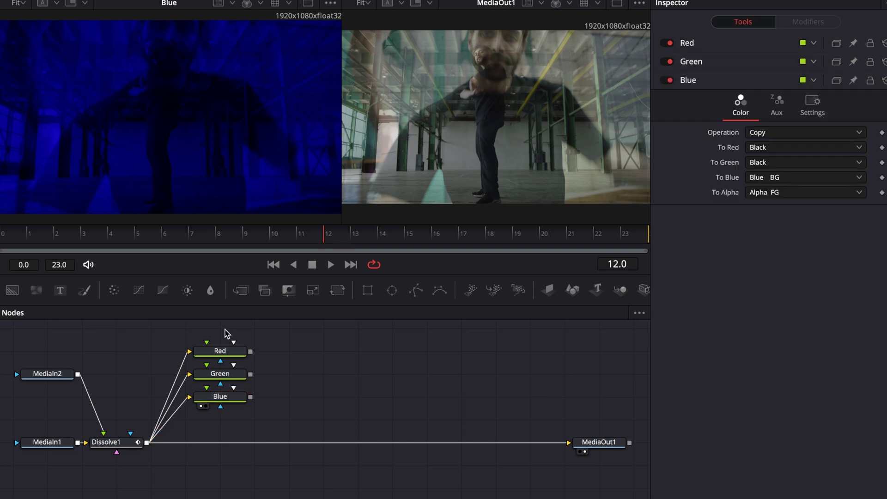
left_click_drag(223, 329, 253, 407)
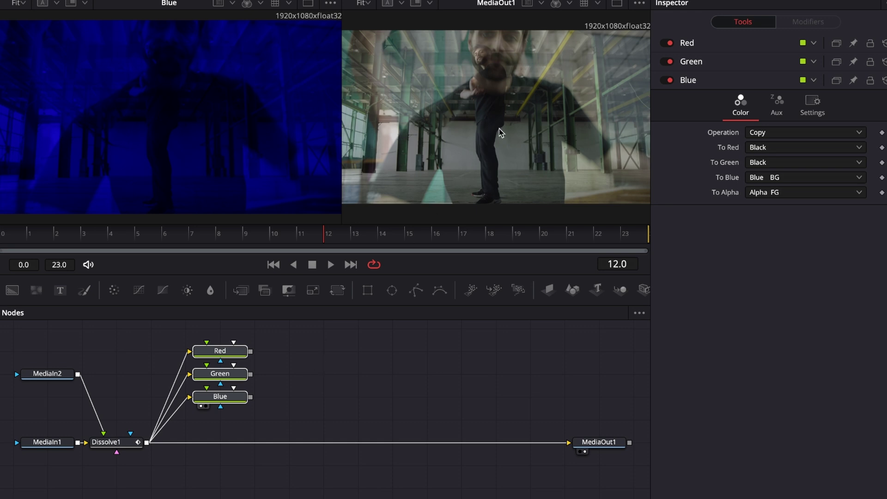
- Add two new Channel Booleans nodes side by side in the graph
left_click(447, 350)
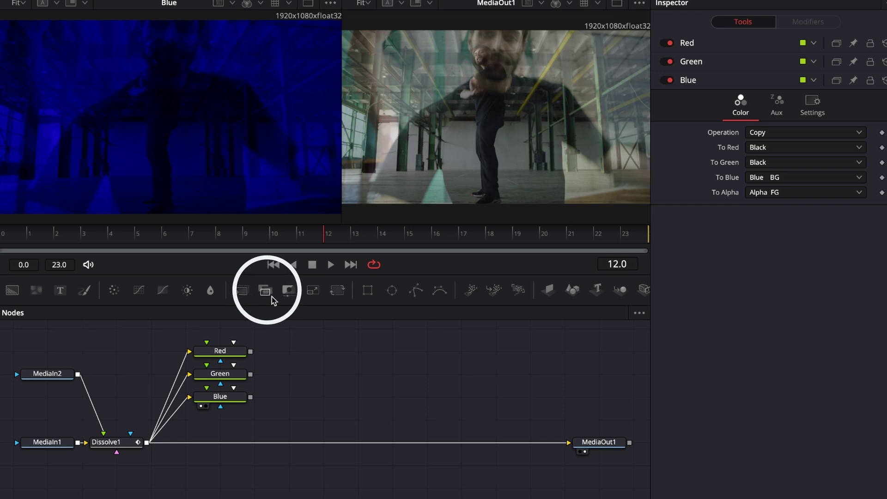
left_click_drag(267, 294, 360, 358)
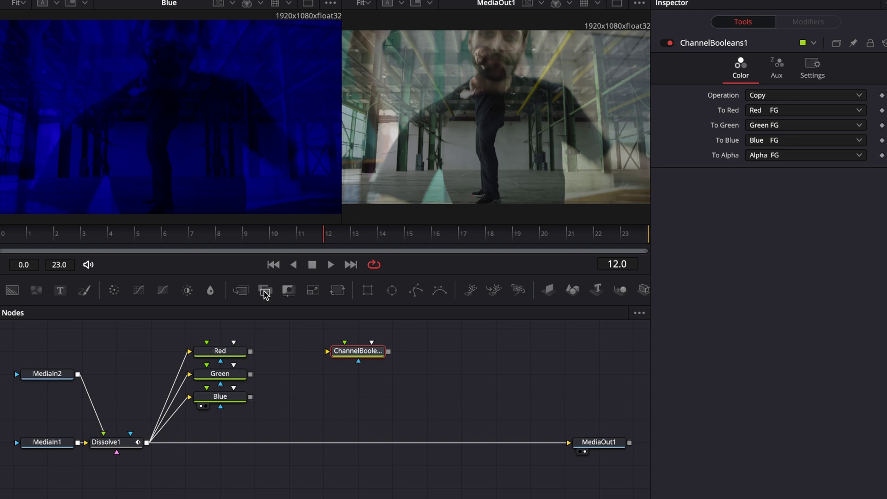
left_click_drag(270, 293, 458, 352)
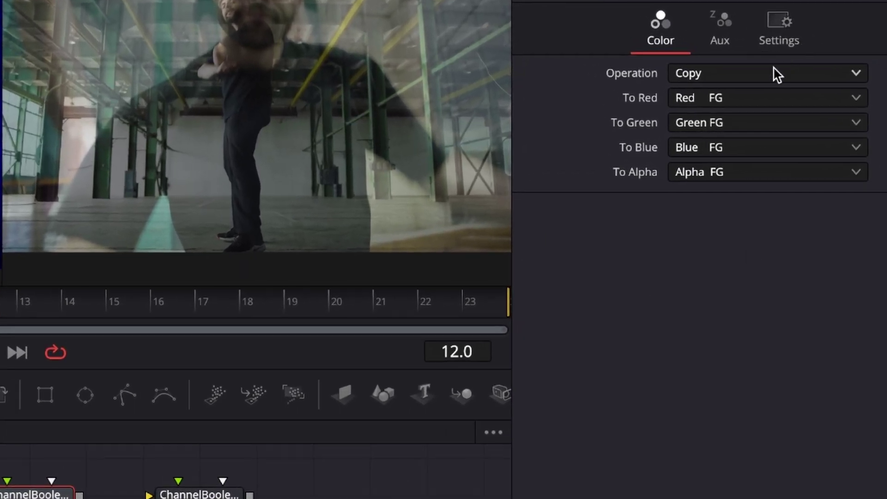
- Set ChannelBooleans1 and ChannelBooleans2 Operation to Add
left_click(683, 73)
left_click(687, 119)
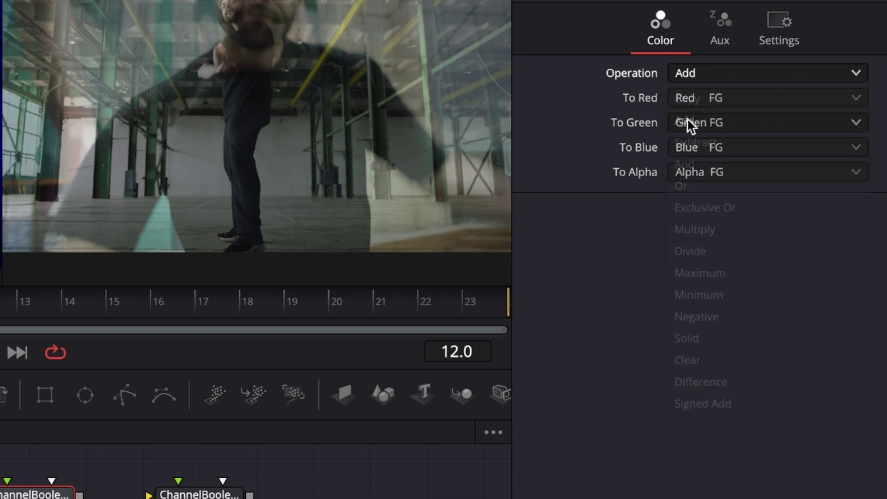
left_click(213, 493)
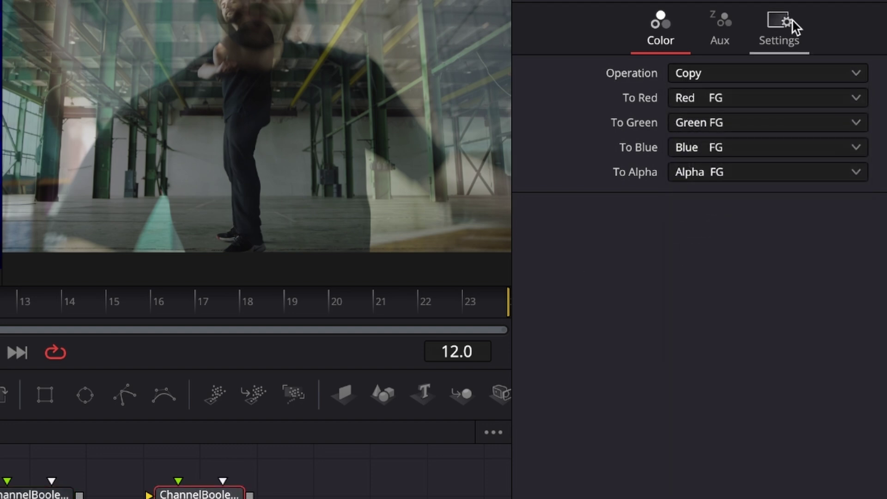
left_click(732, 73)
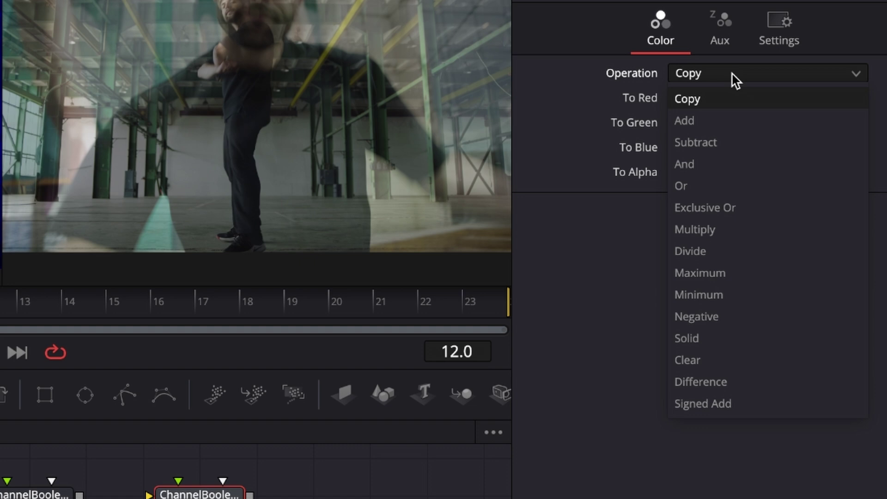
left_click(706, 120)
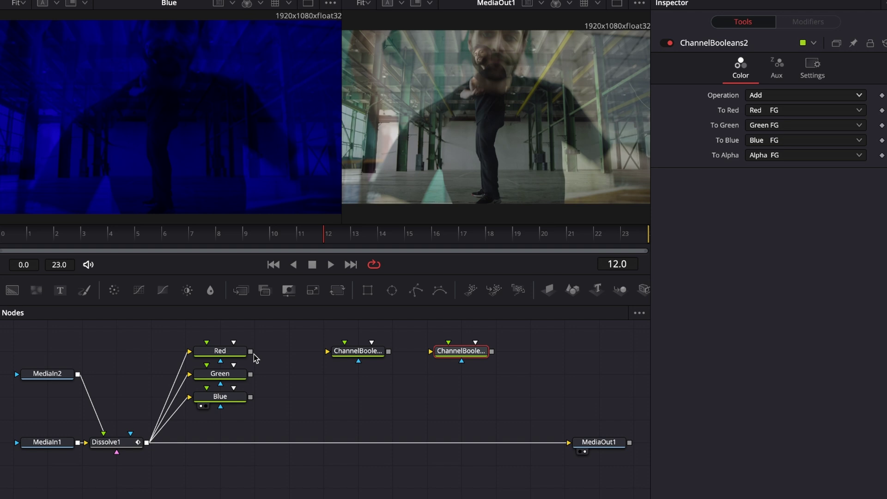
- Link Red and Green into ChannelBooleans1 and preview the combined result
left_click_drag(252, 353, 334, 354)
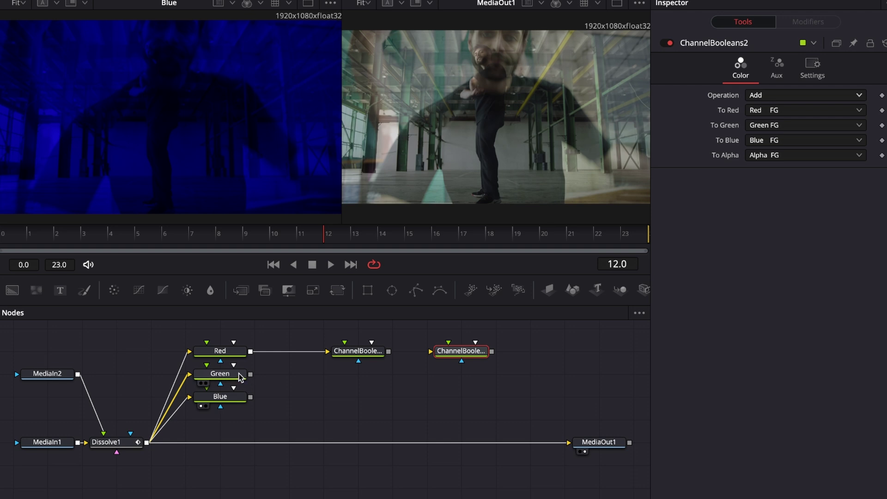
left_click_drag(251, 375, 345, 345)
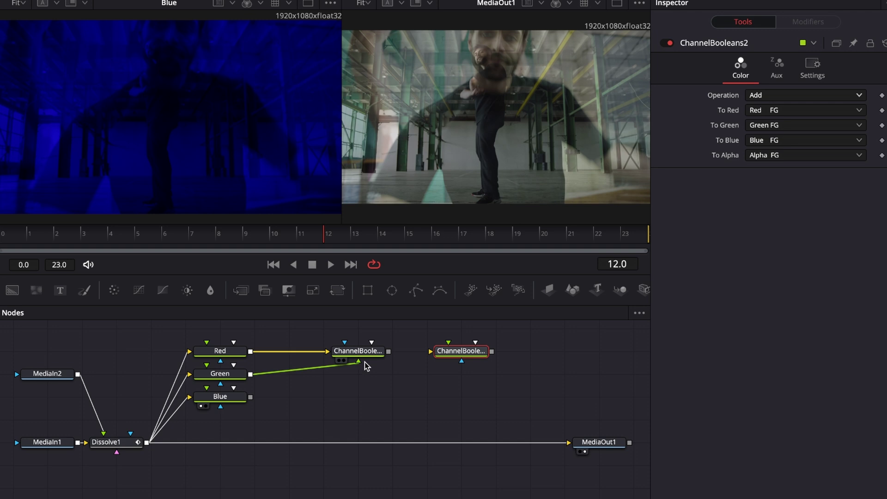
left_click(227, 397)
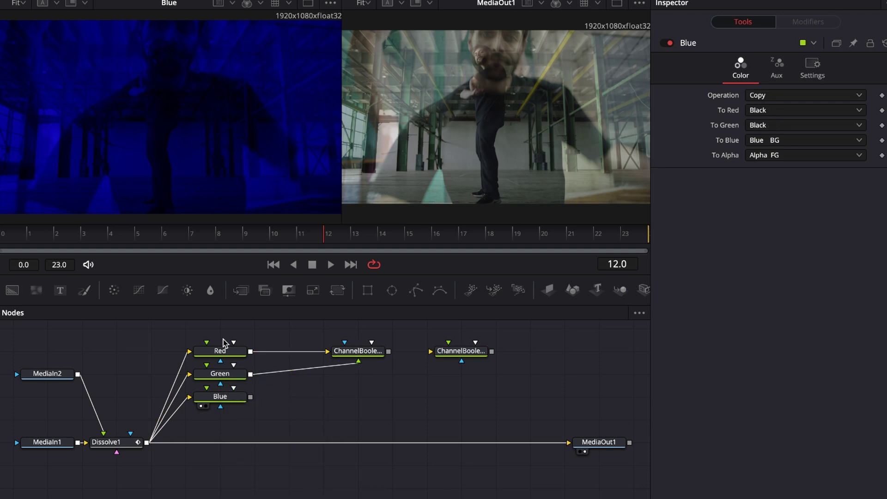
left_click(352, 356)
key("1")
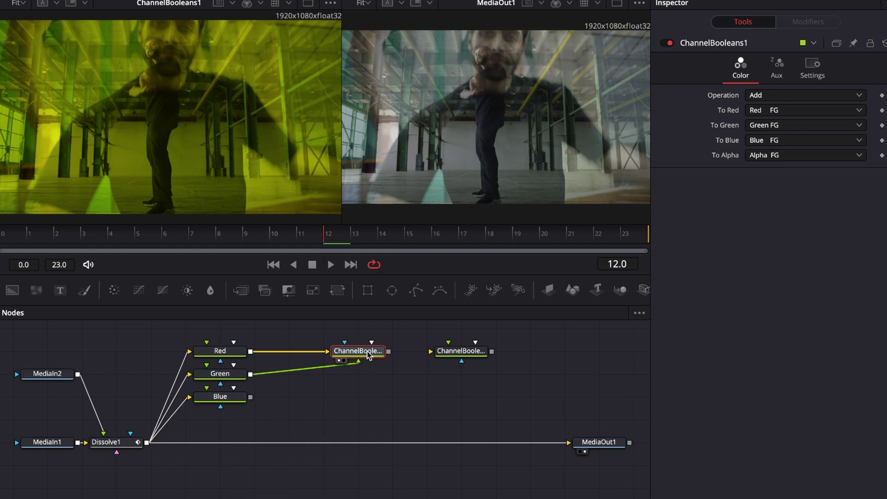
- Feed ChannelBooleans1 and Blue into ChannelBooleans2 and preview the recombined image
left_click_drag(389, 352, 456, 356)
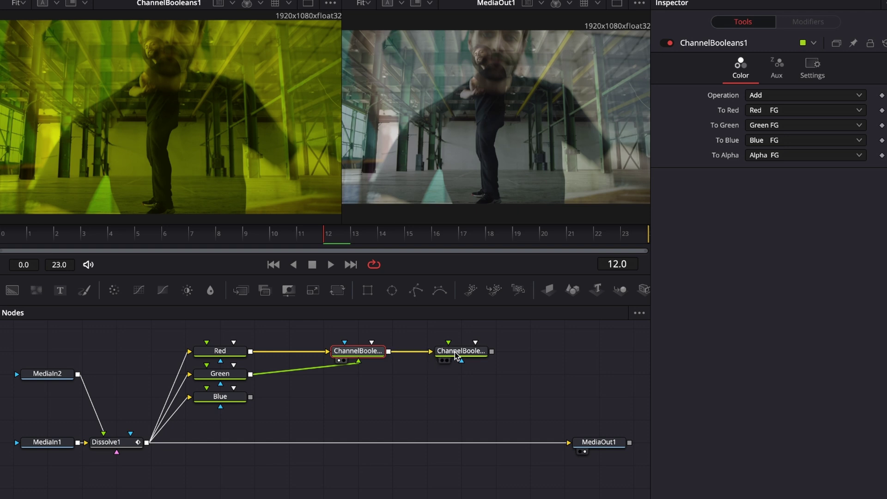
left_click(456, 355)
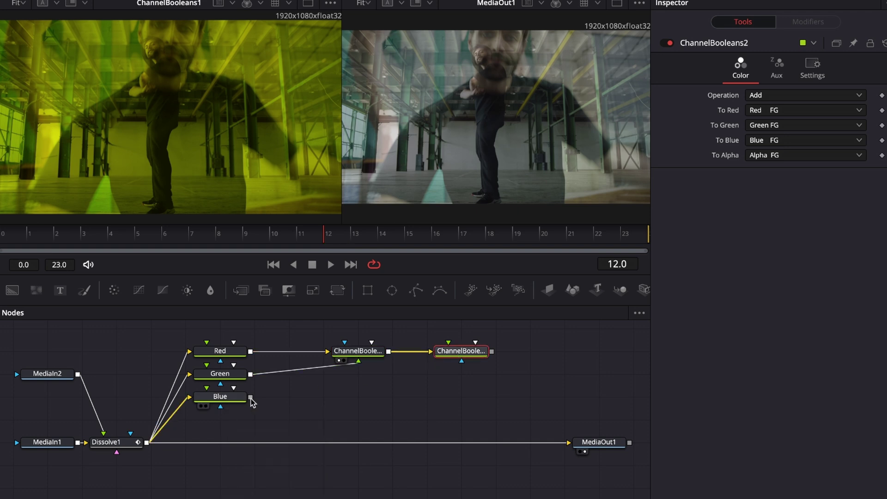
left_click_drag(250, 397, 450, 346)
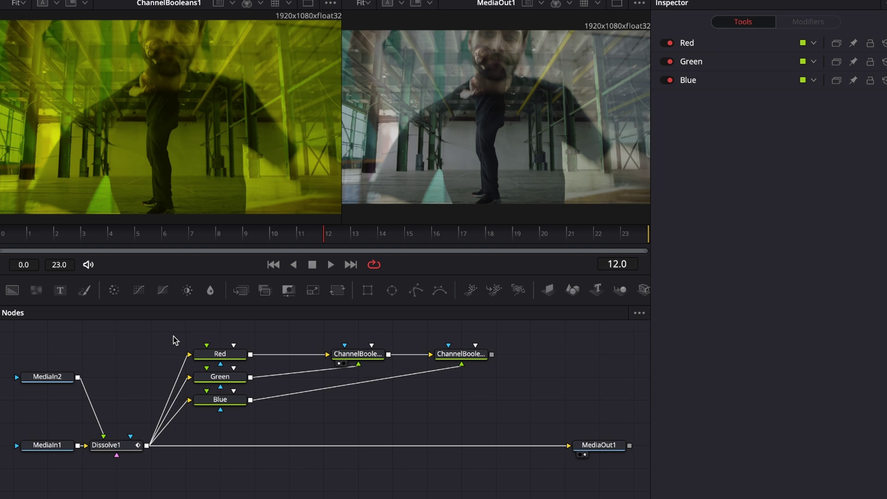
left_click_drag(172, 335, 270, 417)
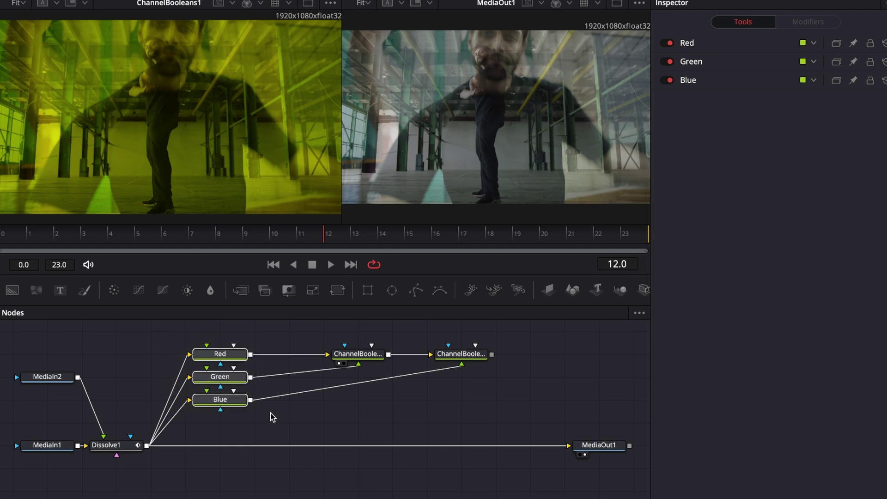
left_click(459, 358)
key("1")
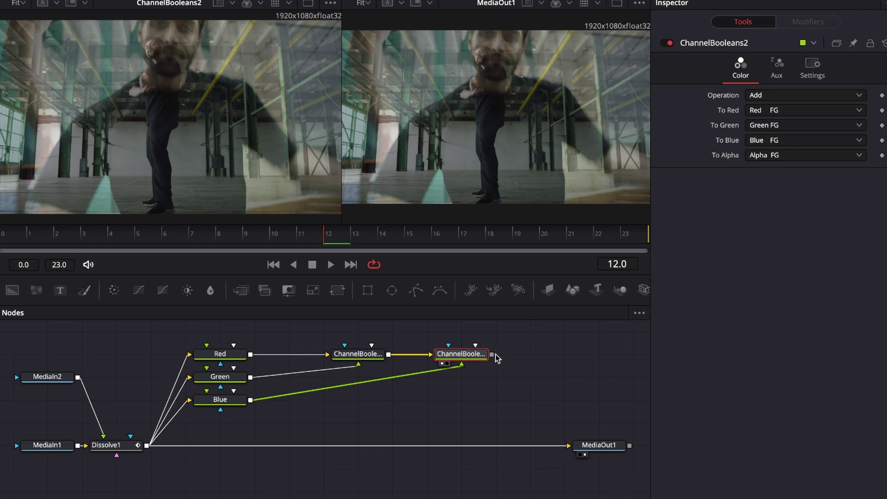
- Link ChannelBooleans2 into MediaOut1, then review the Red, Green and Blue nodes
left_click_drag(492, 355, 569, 448)
left_click_drag(154, 339, 518, 411)
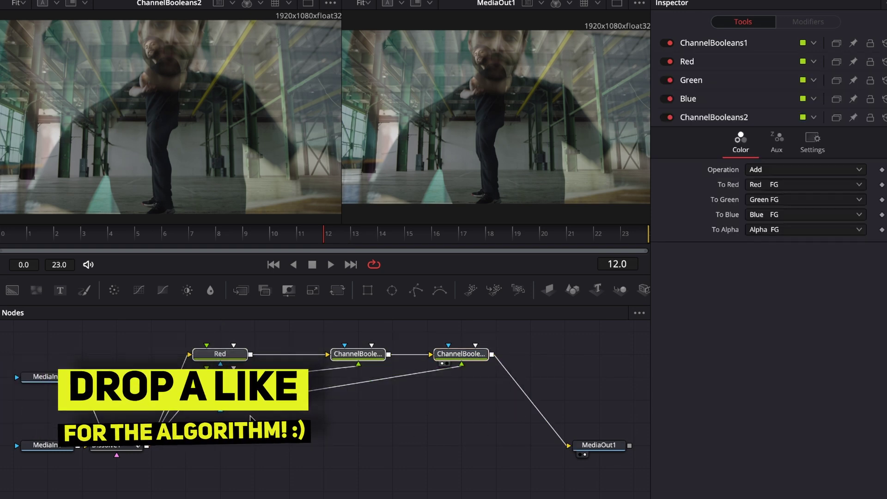
left_click_drag(33, 347, 527, 448)
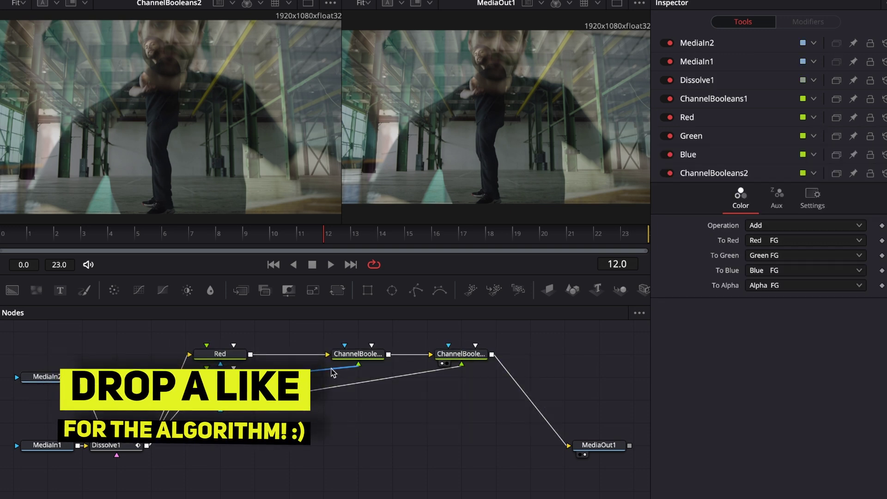
left_click(218, 352)
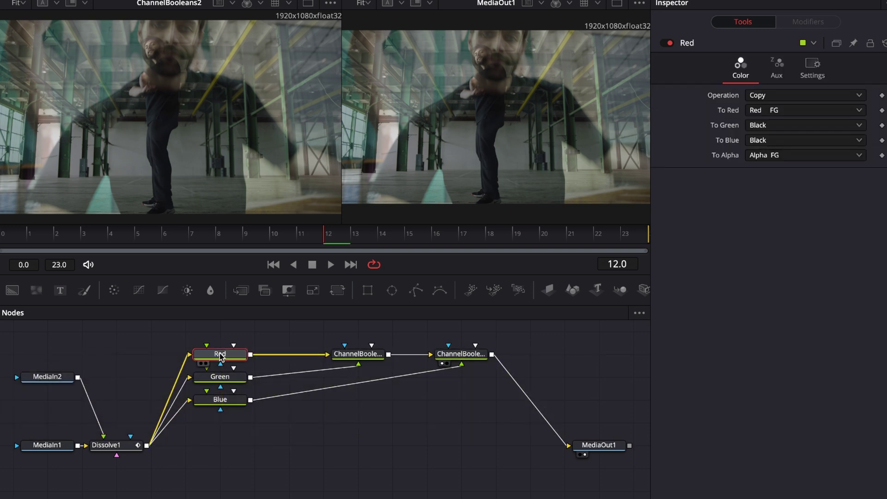
left_click(223, 377)
left_click(226, 400)
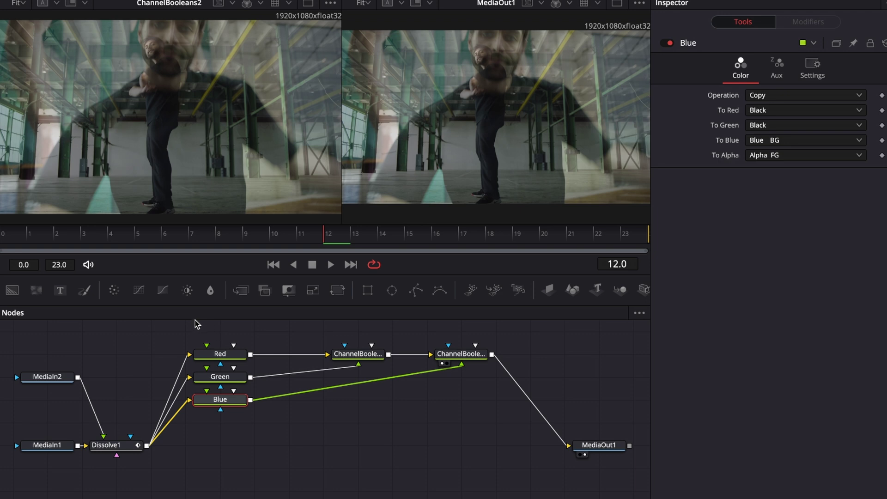
- Add pipe routers on the Blue and Green links so they run straight
left_click(356, 384, "alt")
left_click_drag(356, 384, 462, 400)
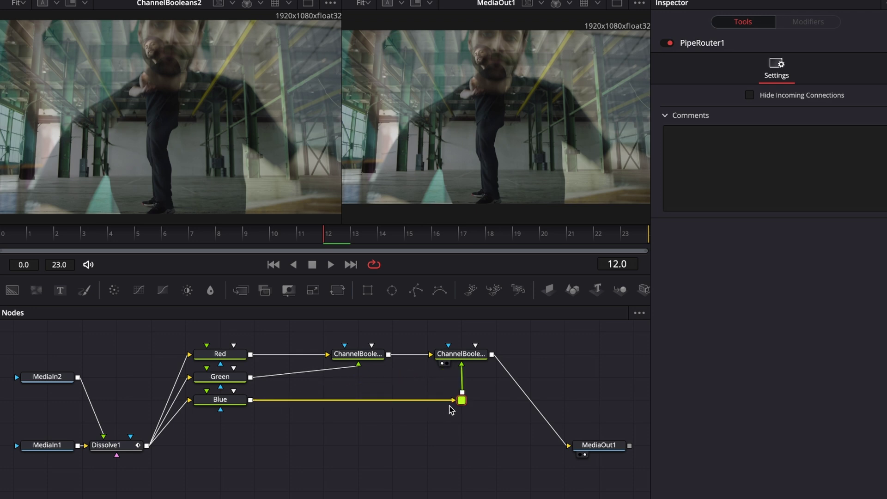
left_click(301, 377, "alt")
left_click_drag(302, 373, 359, 378)
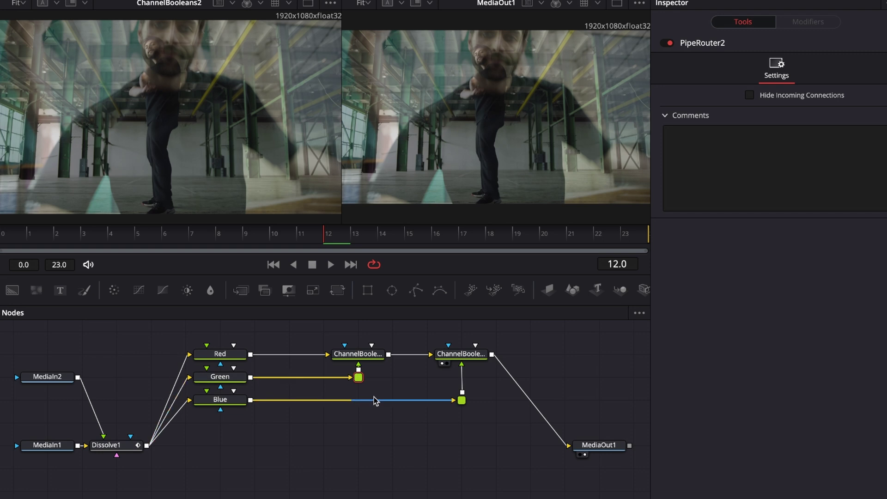
- Route Dissolve1's output through a pipe router and move ChannelBooleans1 right
left_click(154, 436, "alt")
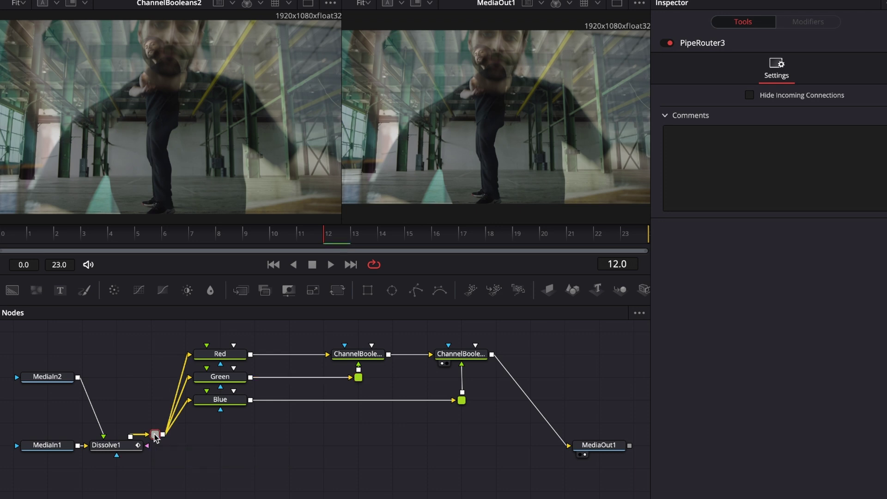
left_click_drag(155, 435, 117, 378)
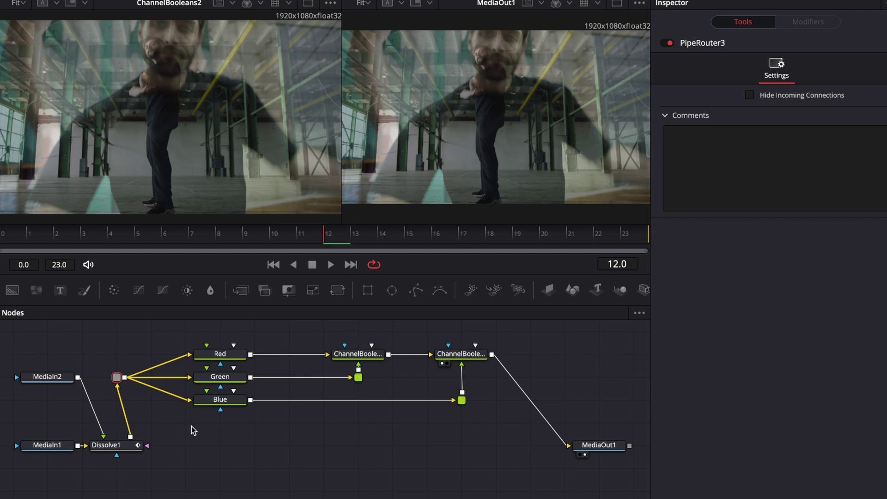
left_click_drag(346, 354, 392, 377)
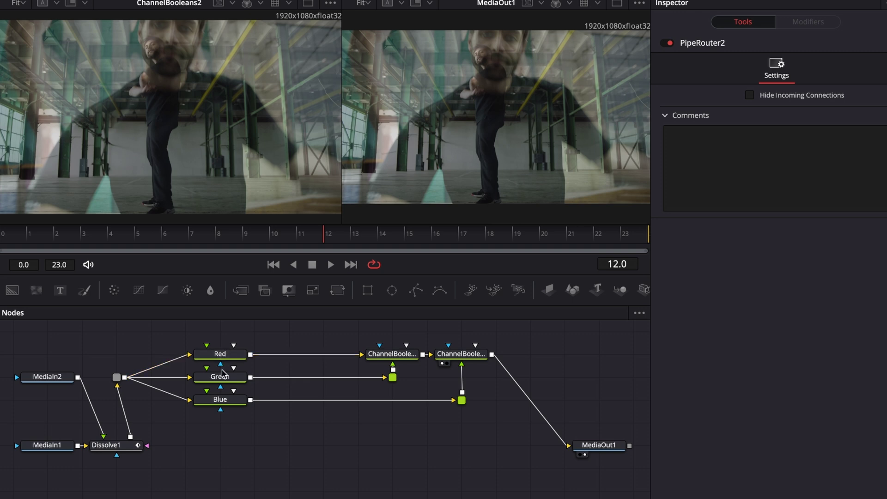
- Add Transform1 after Red with Center X 0.747 and Edges set to Mirror
left_click(228, 357)
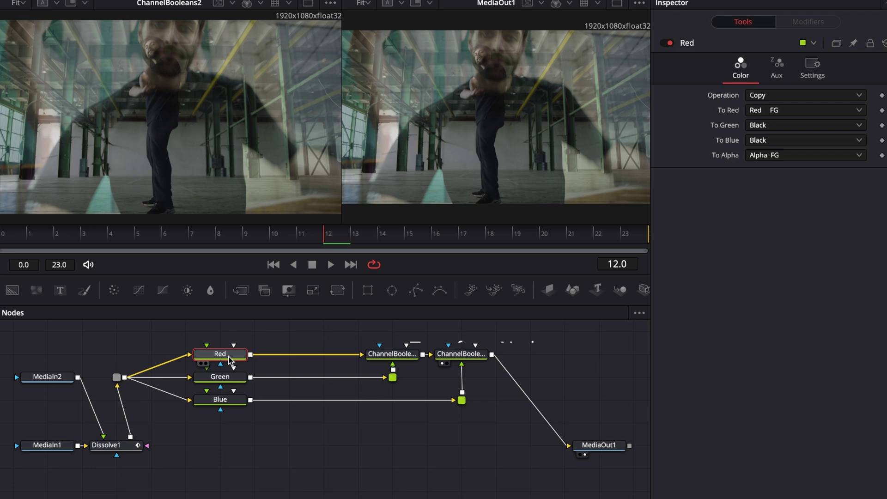
left_click(332, 293)
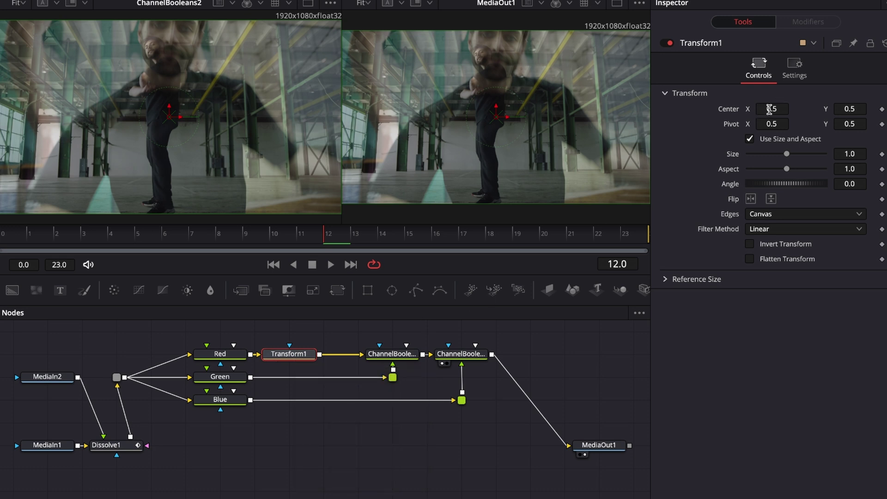
mouse_move(779, 106)
left_mouse_down()
mouse_move(794, 107)
mouse_move(780, 109)
left_mouse_up()
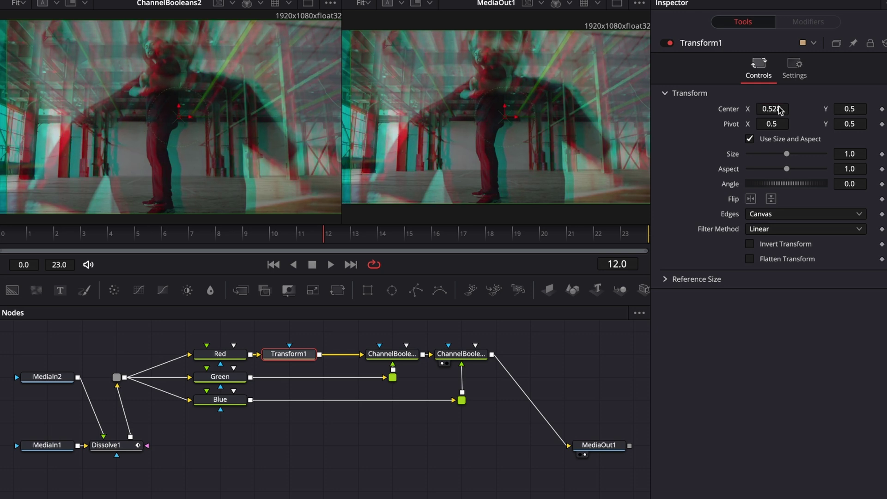
left_click_drag(763, 108, 864, 108)
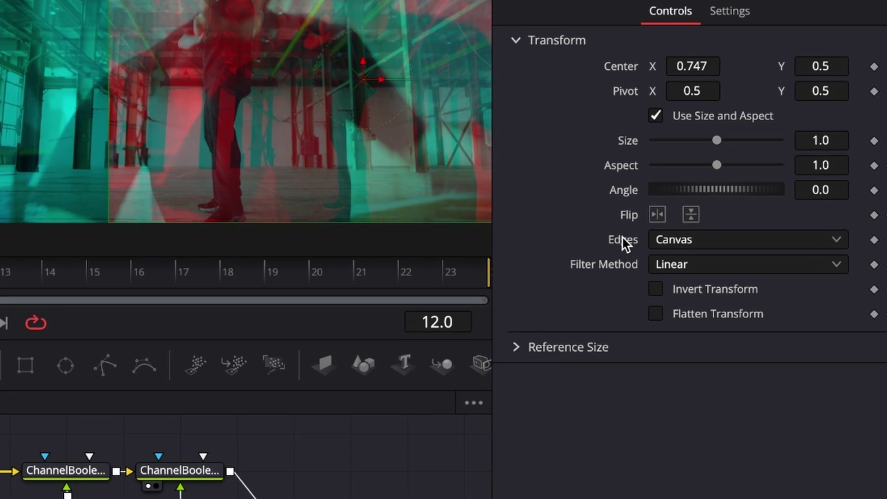
left_click(678, 241)
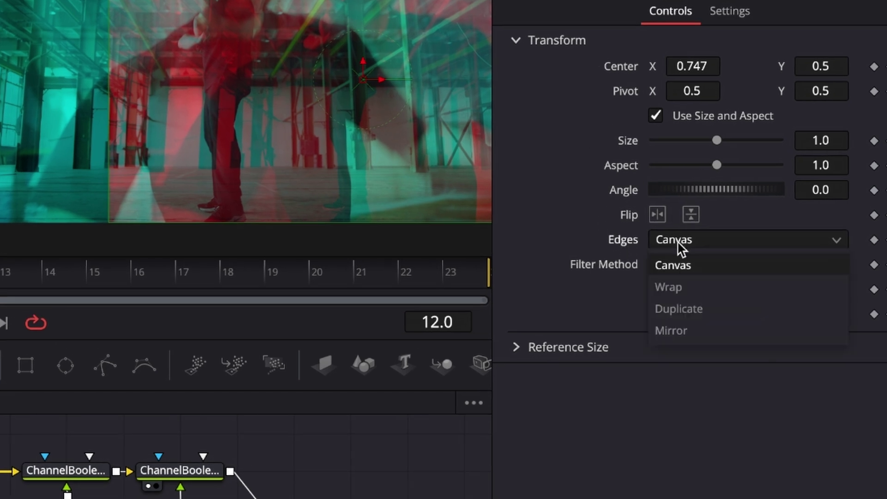
left_click(667, 328)
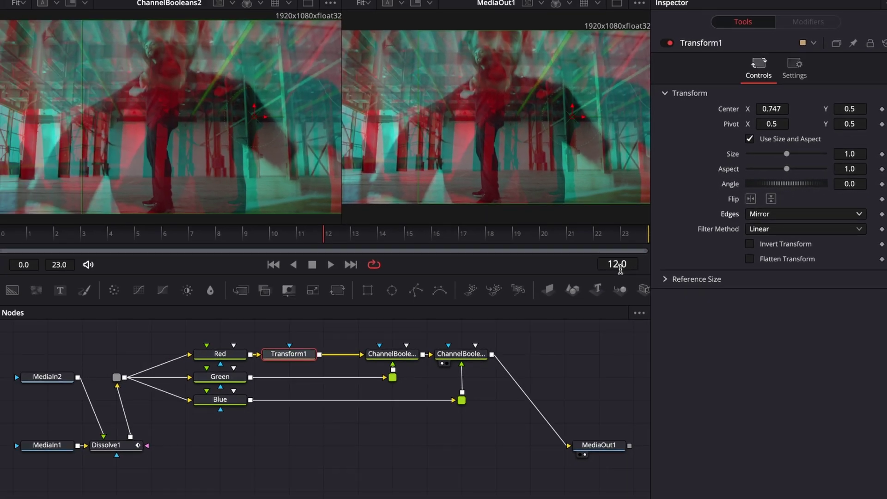
- Reset the red Transform's Center X to 0.5 and drive Center with a Vector Result modifier
double_click(723, 112)
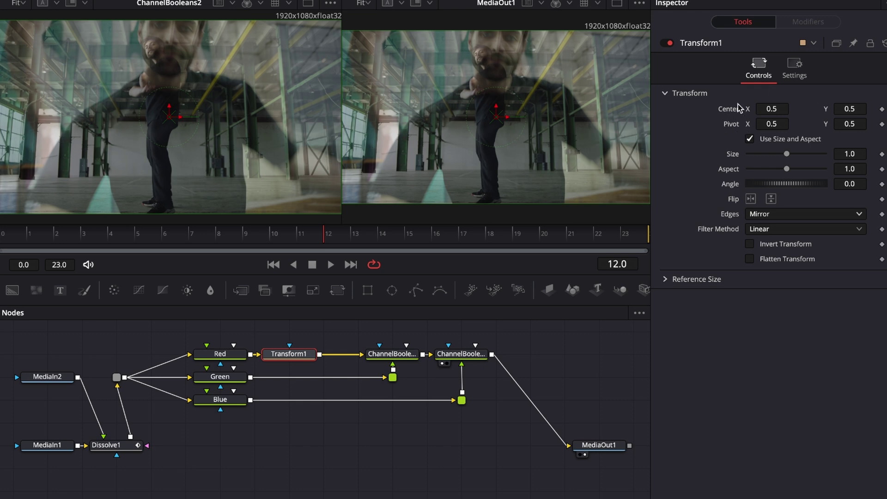
right_click(728, 112)
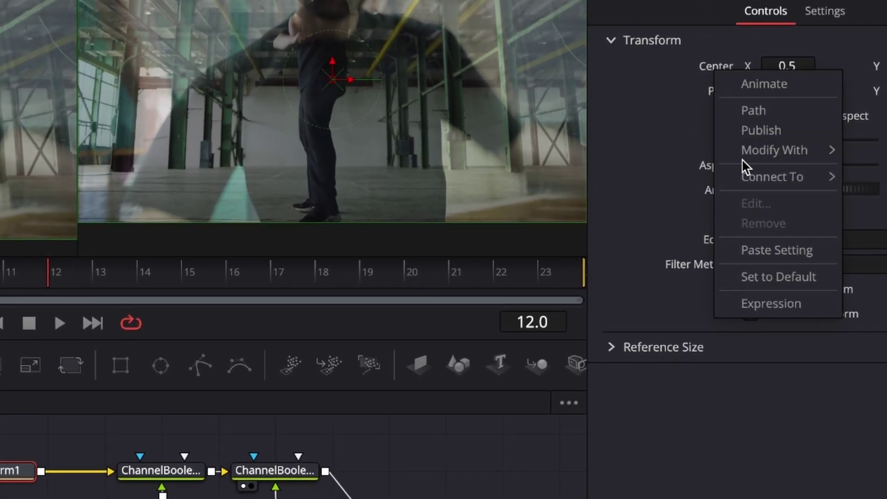
mouse_move(748, 149)
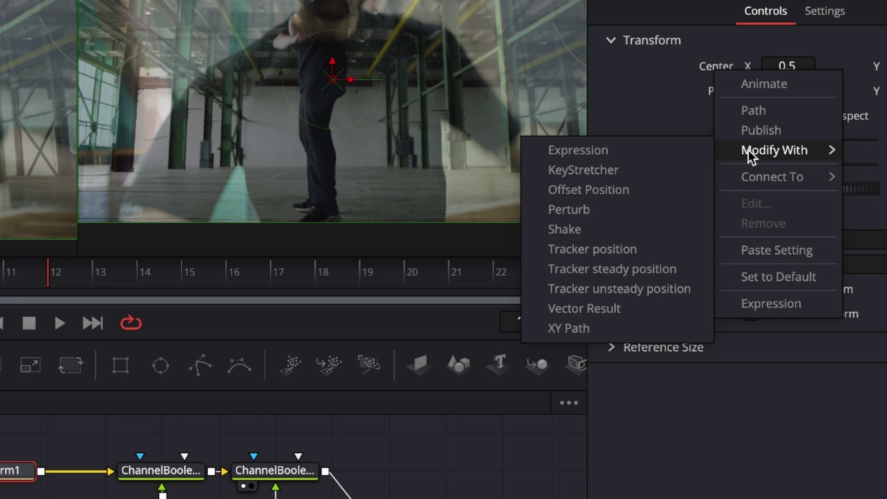
left_click(601, 310)
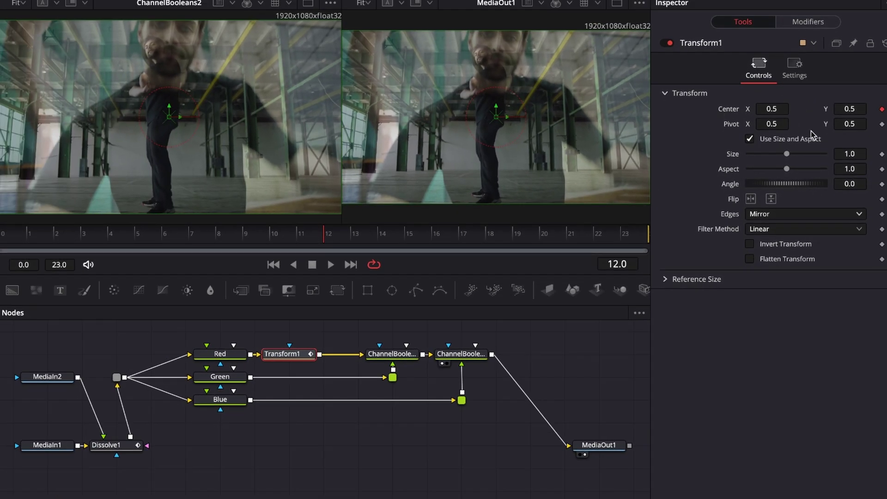
- At frame 8, test a Vector Result Distance offset on the red channel, then reset it to 0.0
key("bracketleft")
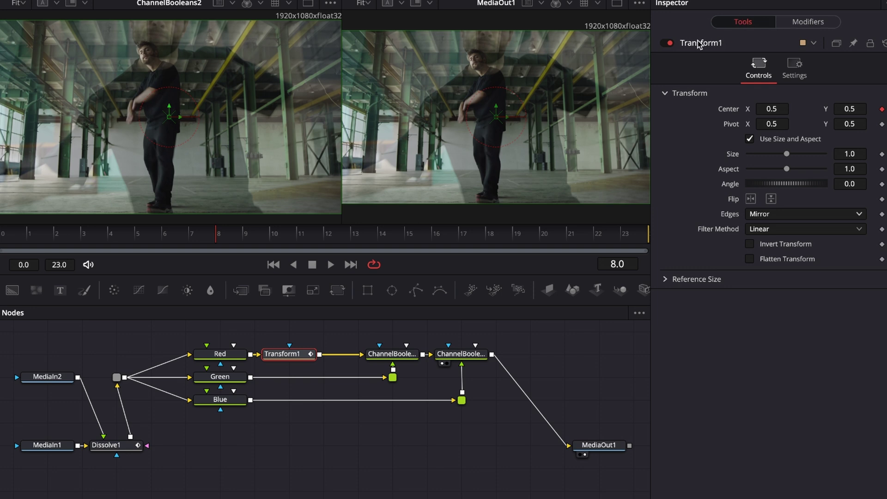
left_click(799, 26)
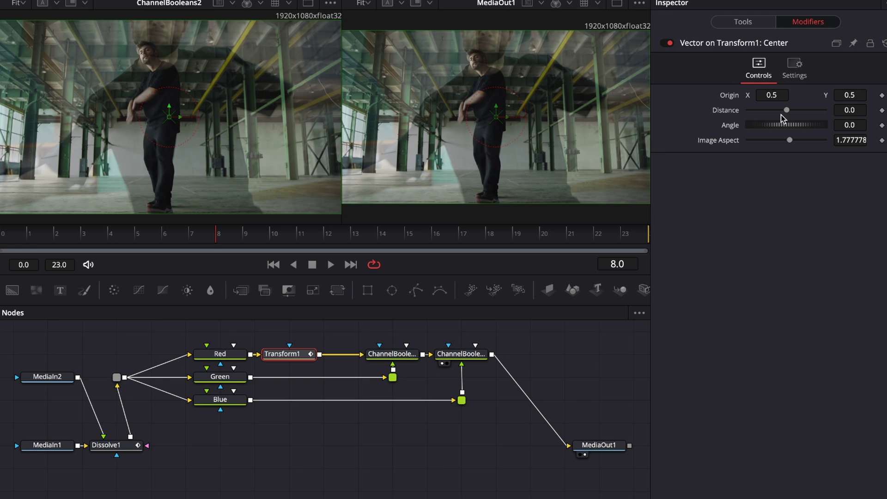
left_click_drag(787, 113, 788, 116)
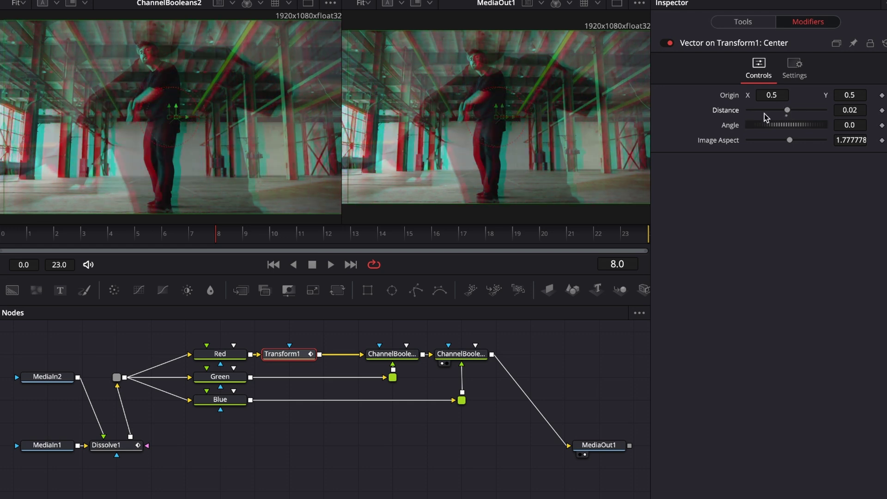
double_click(729, 111)
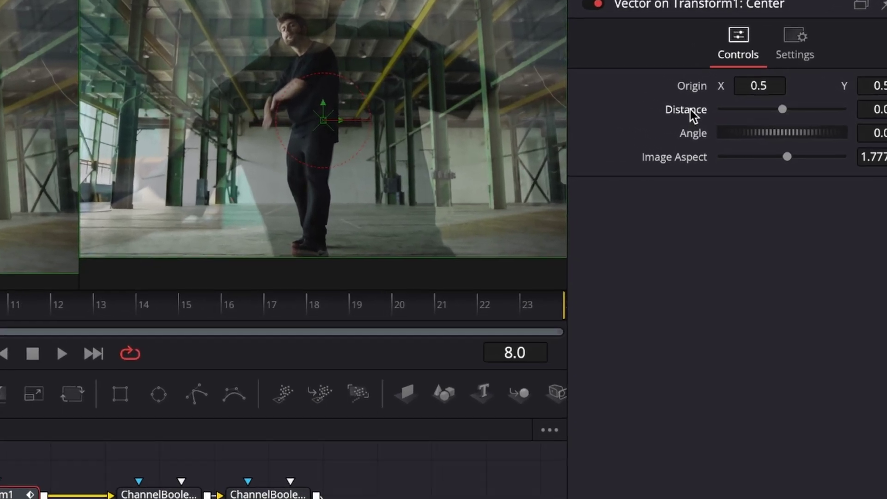
- Add an Anim Curves modifier to Distance using an Easing curve with Expo in and Expo out
right_click(729, 112)
mouse_move(734, 194)
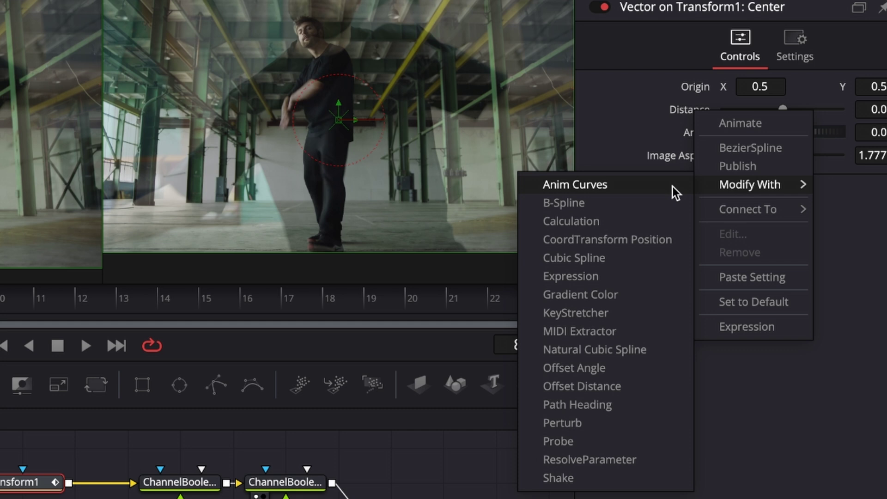
left_click(673, 187)
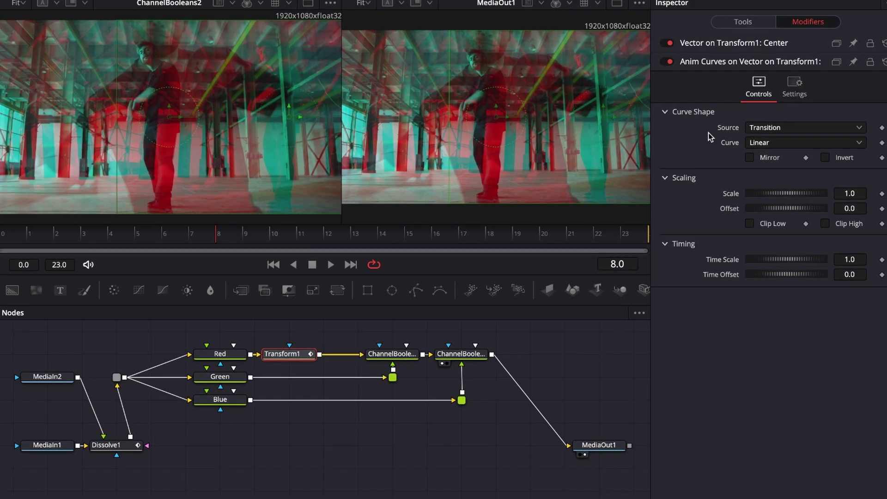
left_click(752, 146)
left_click(752, 146)
left_click(752, 145)
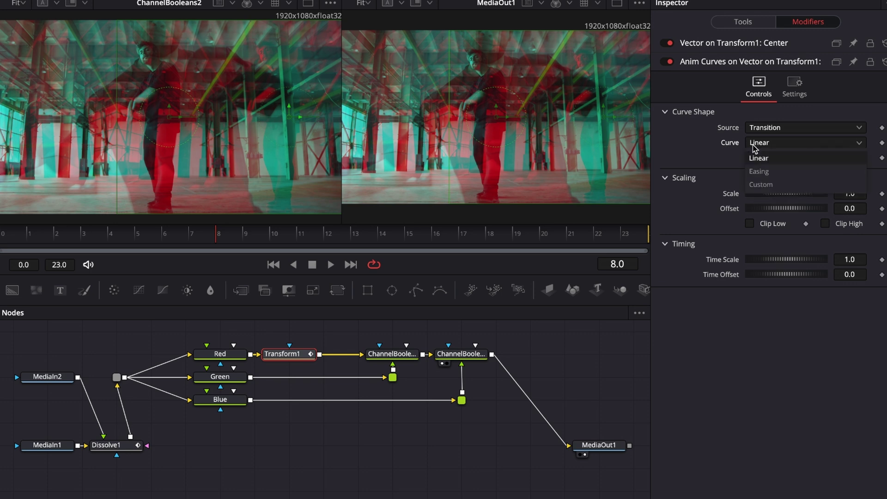
left_click(754, 171)
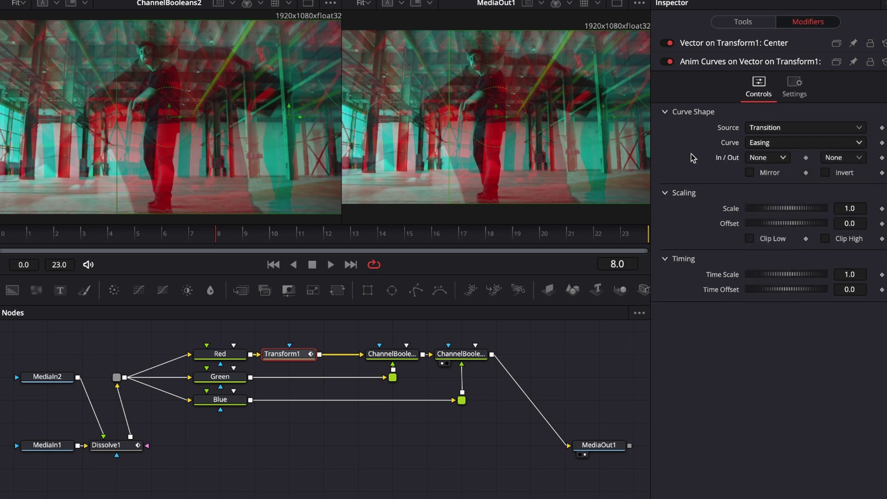
left_click(779, 159)
left_click(765, 254)
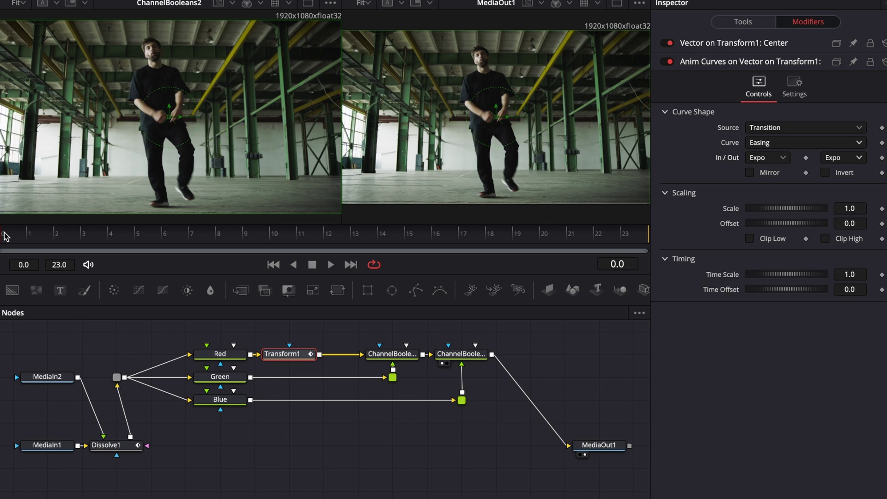
- Preview the transition and turn on Mirror for the animation curve
key("space")
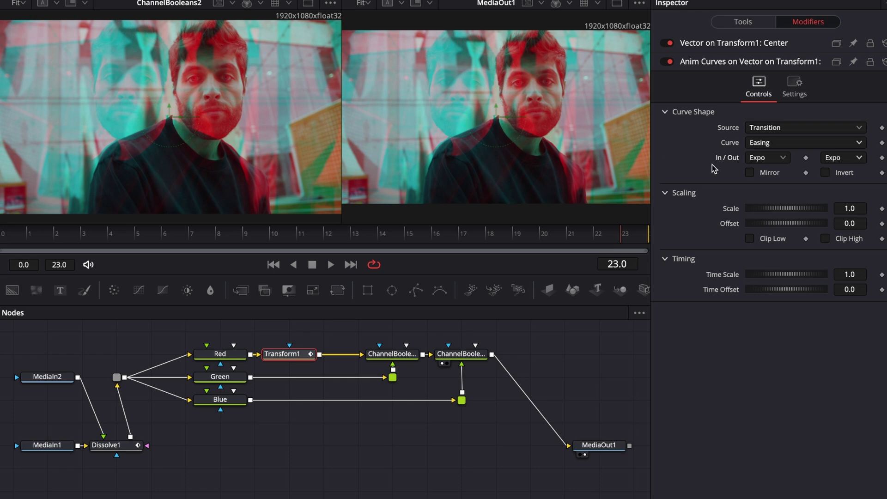
left_click(749, 172)
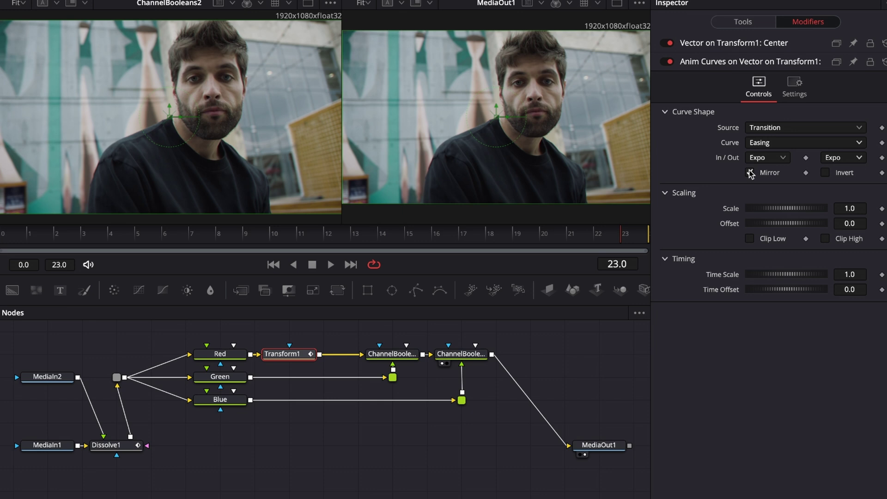
left_click(1, 239)
key("space")
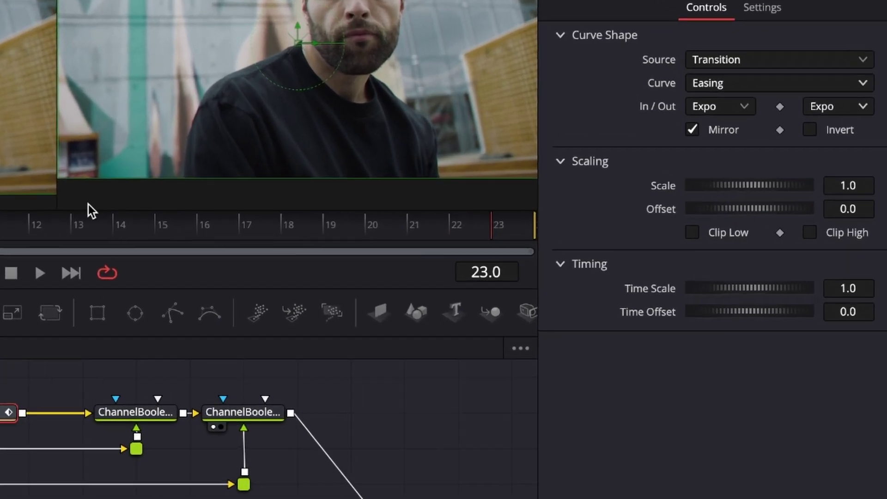
- At frame 12, lower the red channel's Anim Curves Scale to about -0.013
left_click(67, 223)
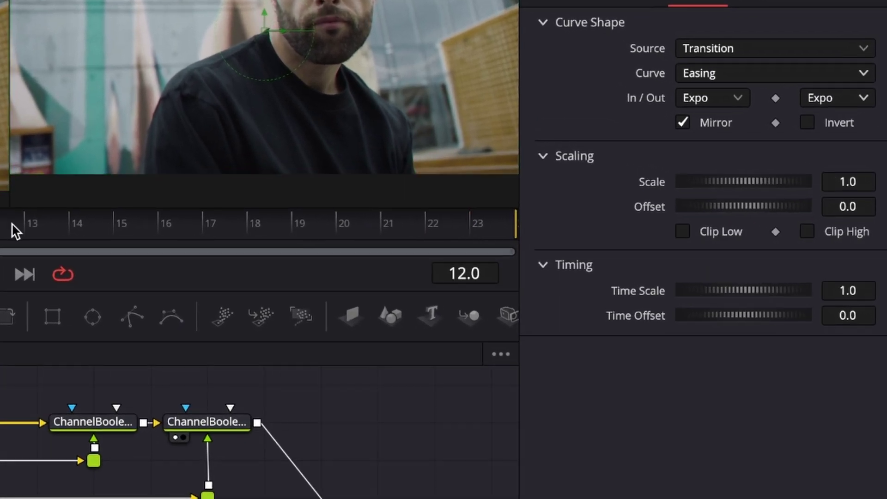
left_click_drag(787, 184, 786, 212)
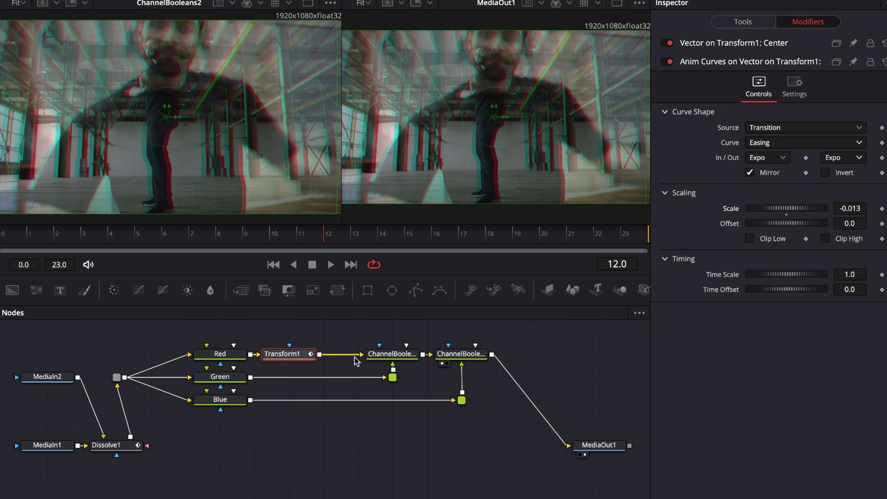
mouse_move(309, 355)
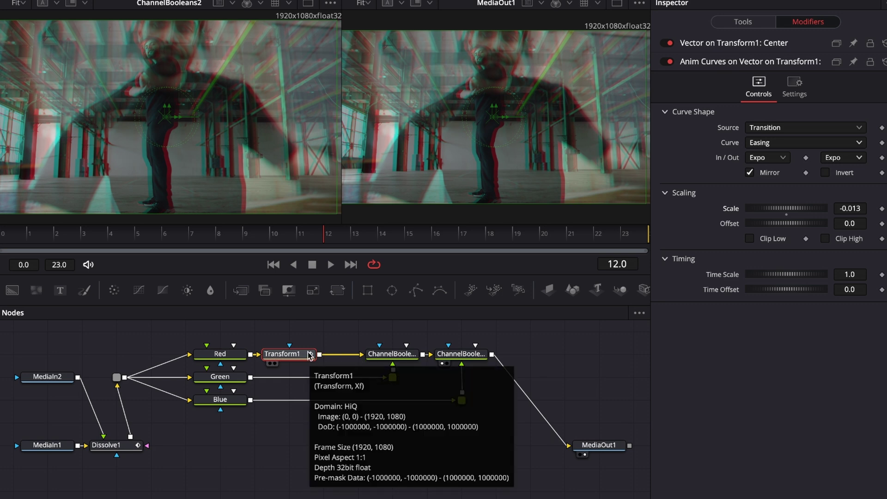
- Paste a copy of the animated Transform after the Green node and expand its Anim Curves settings
left_click(216, 379)
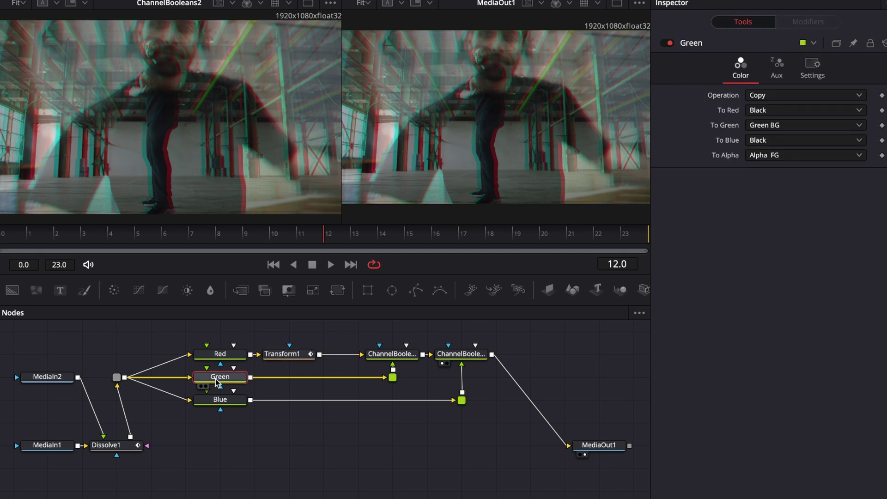
key("ctrl+v")
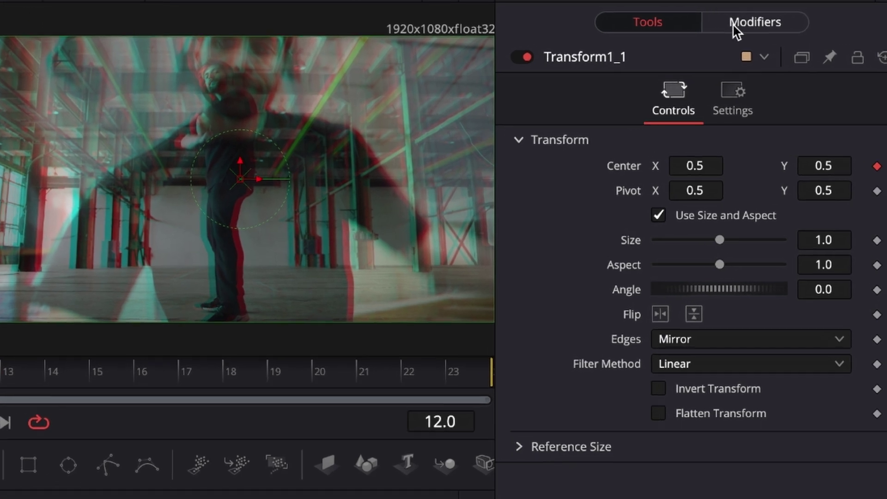
left_click(736, 27)
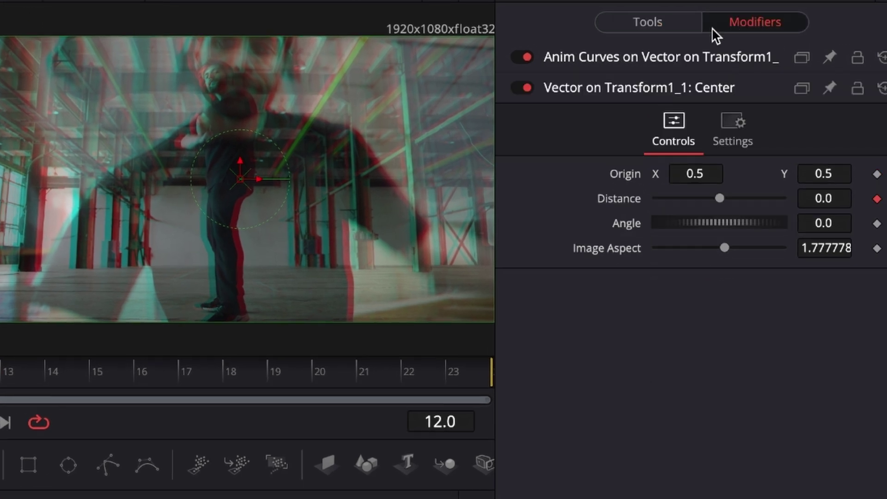
left_click(591, 64)
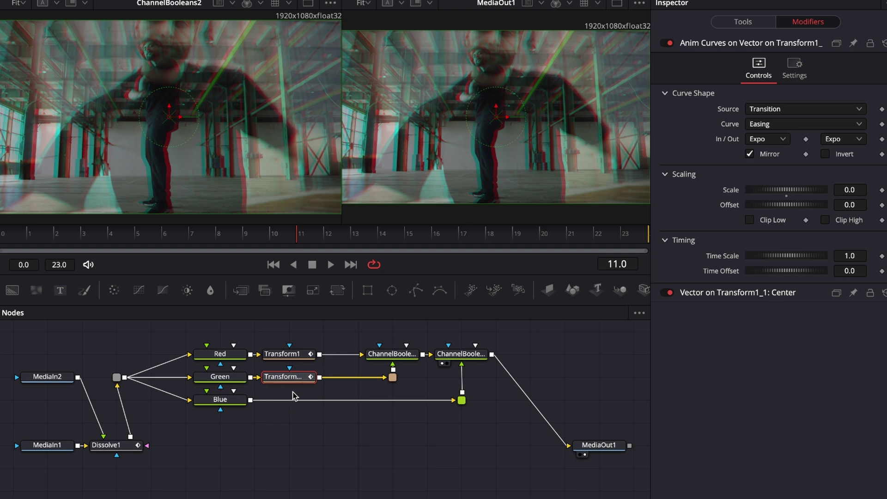
- Select the Blue branch's transform and expand its Anim Curves modifier settings
left_click(225, 400)
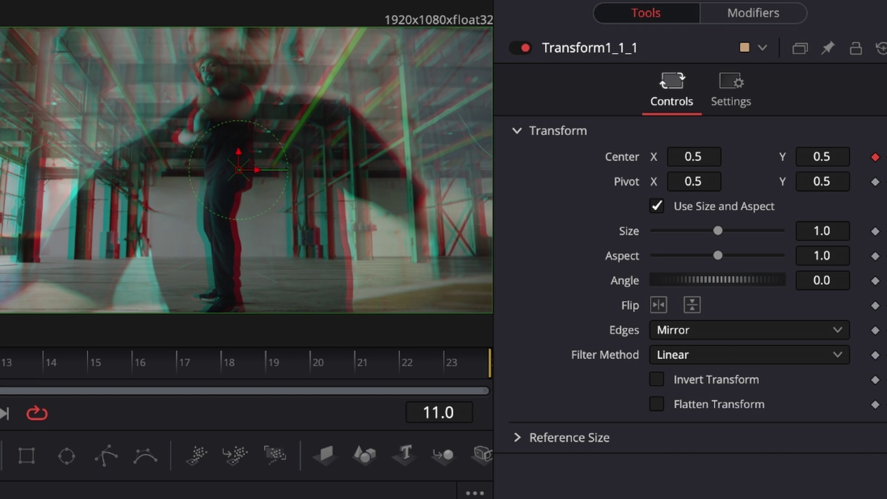
left_click(753, 19)
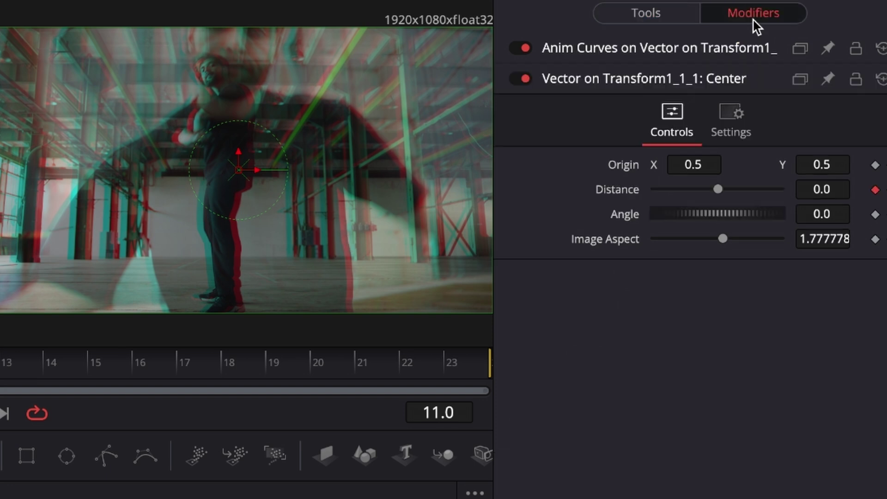
left_click(627, 48)
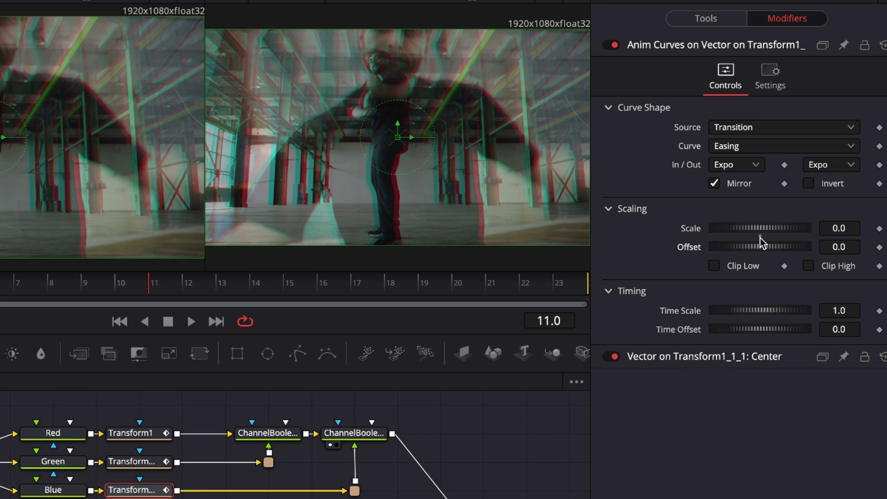
- Set the blue transform's Anim Curves Scale, entering 0.003 as the final value
left_click_drag(760, 237, 791, 230)
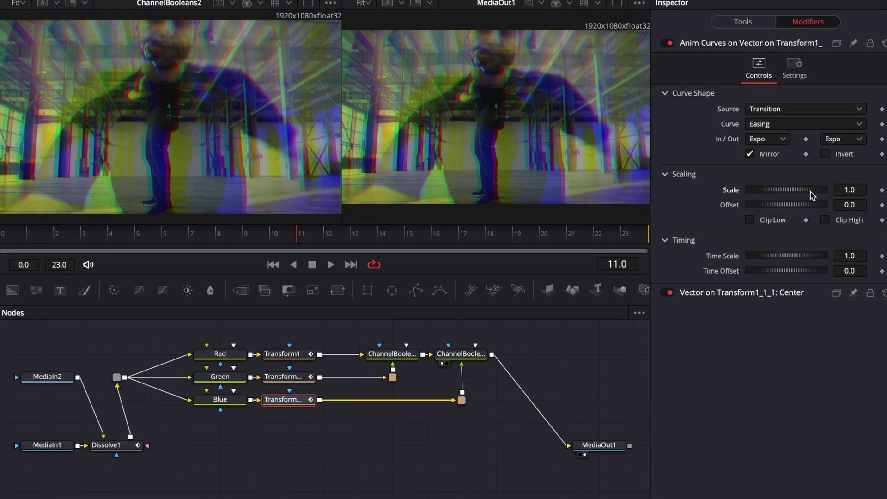
left_click_drag(821, 190, 803, 191)
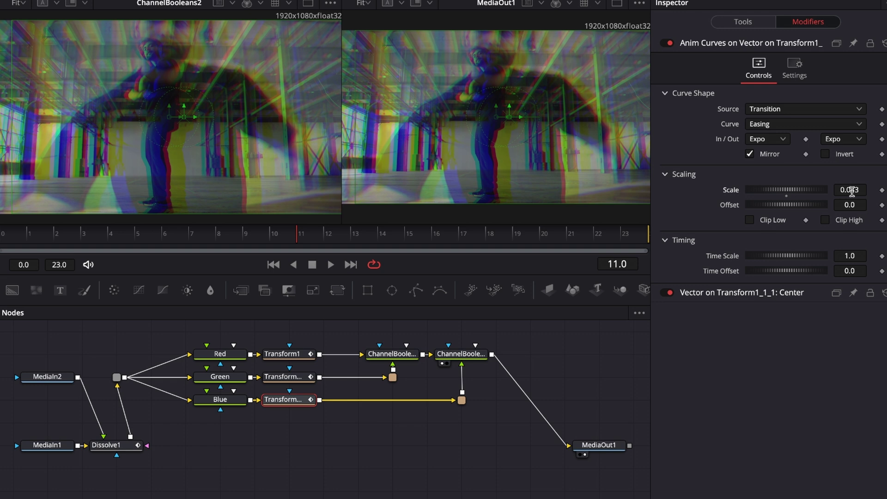
scroll(858, 190, "down", 6)
scroll(857, 190, "up", 3)
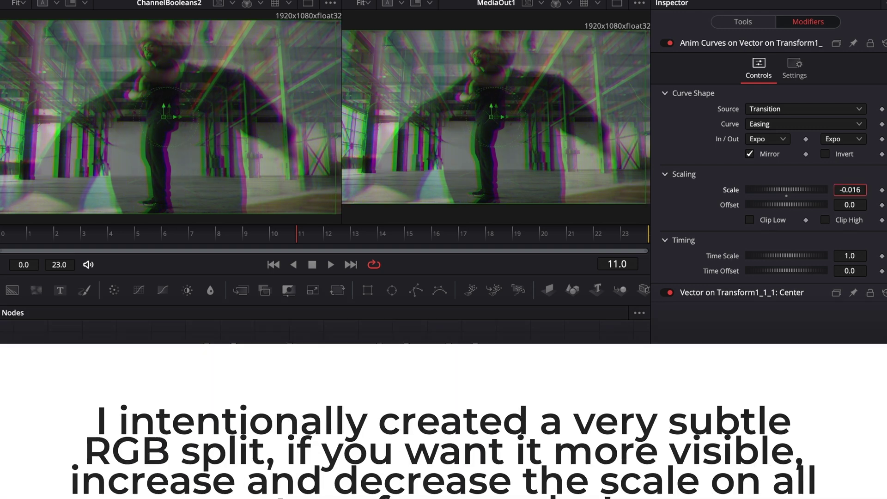
scroll(857, 190, "up", 1)
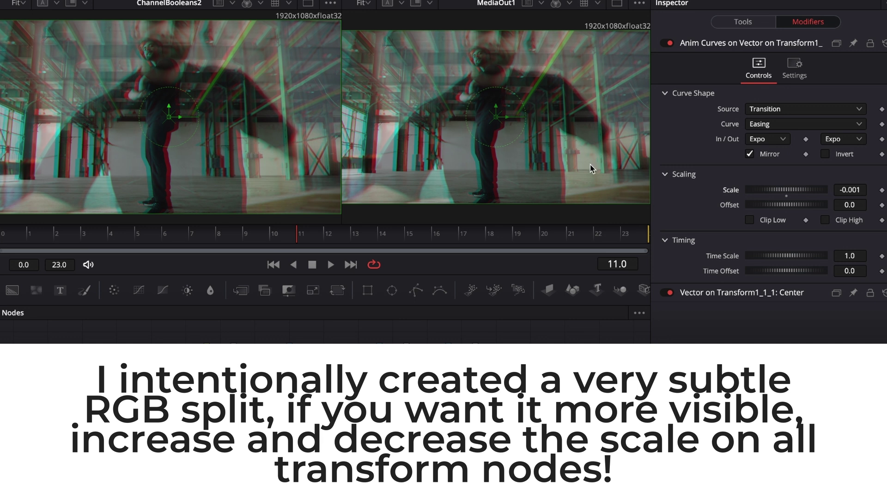
scroll(782, 189, "up", 8)
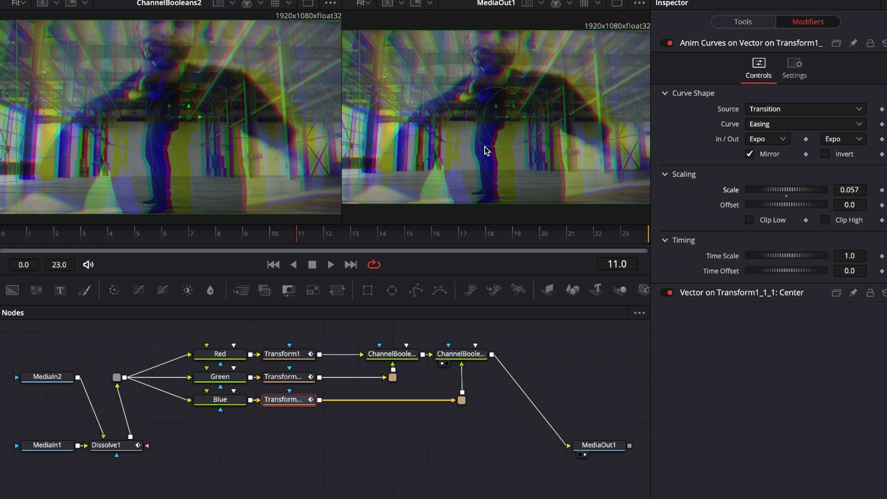
scroll(806, 190, "down", 9)
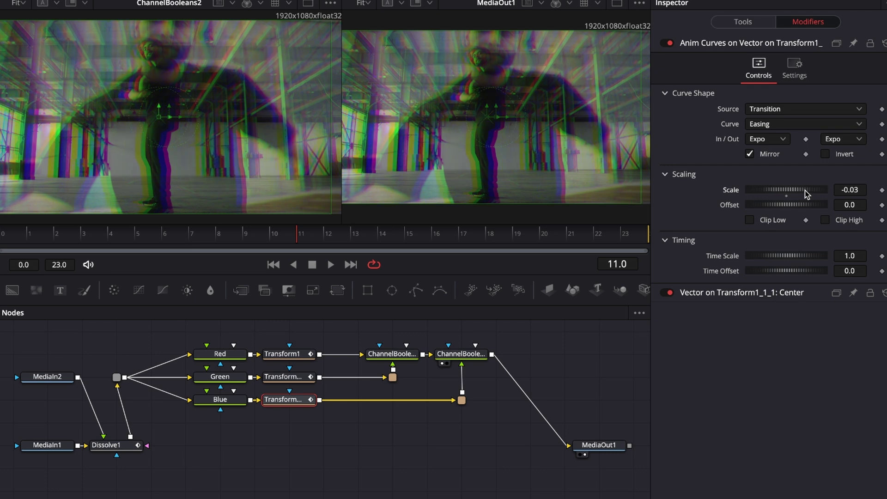
left_click(842, 189)
type("-0.012")
key("Return")
triple_click(846, 189)
type("0.003")
key("Return")
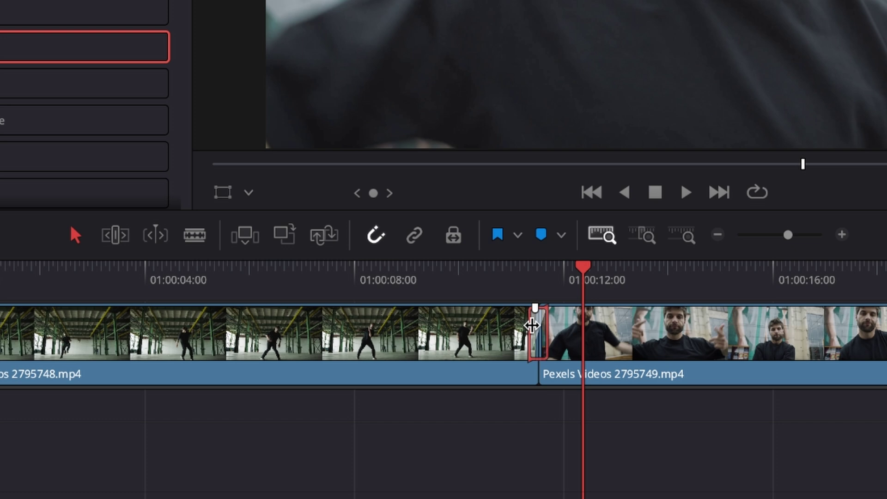
- Save the transition as preset 'RGB Split 2' and drop it onto the cut between the clips
right_click(532, 326)
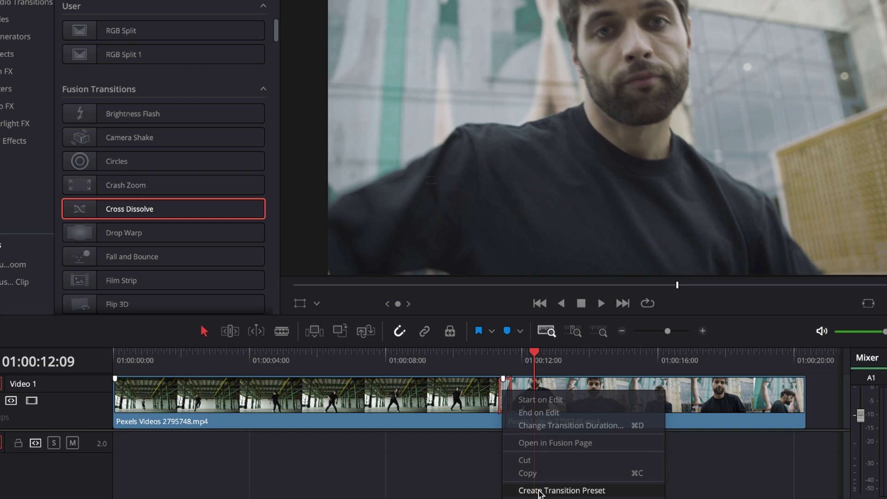
left_click(569, 485)
type("R")
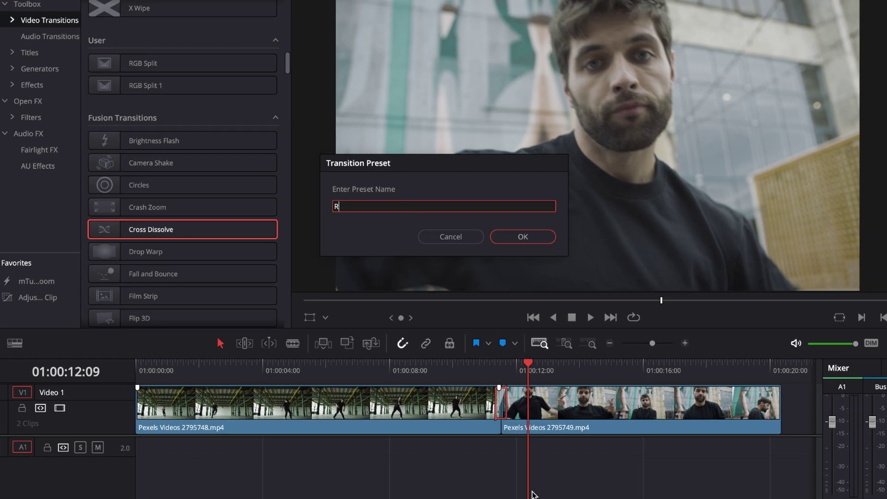
type("GB Split 2")
left_click(527, 236)
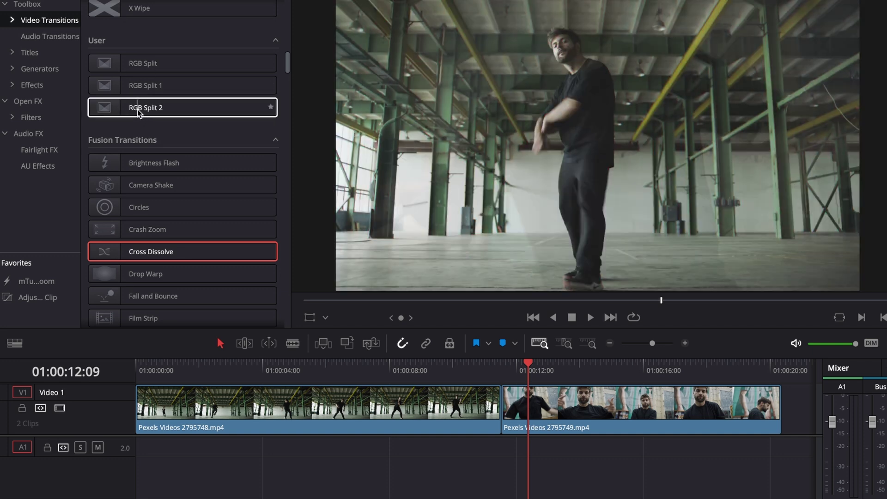
left_click_drag(137, 113, 488, 410)
left_click(462, 369)
- Split the second clip at 01:00:14:13 and place RGB Split 2 on the new cut
key("space")
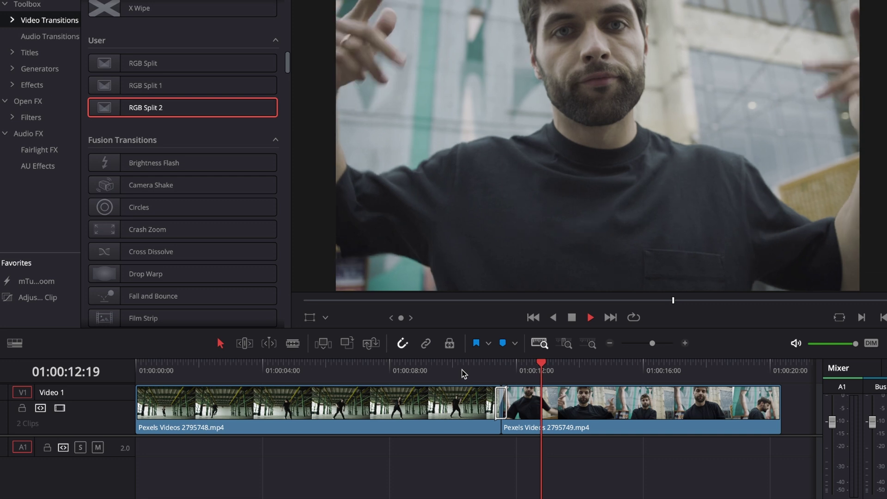
key("space")
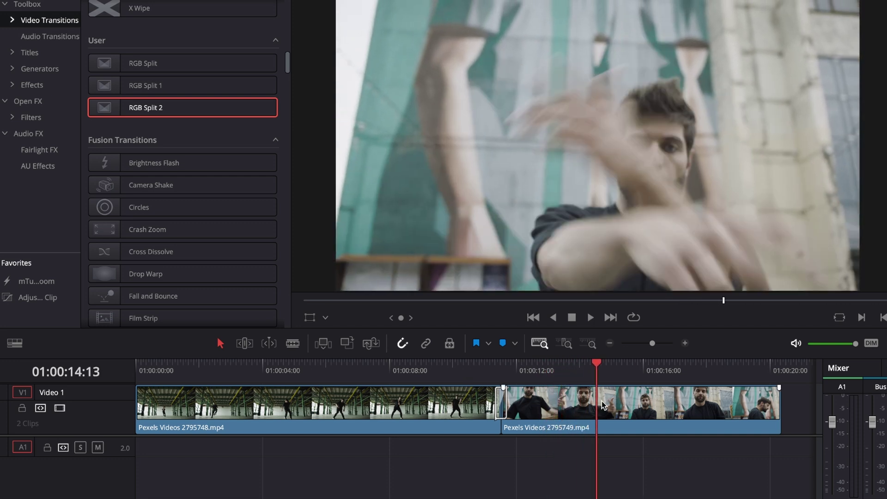
key("ctrl+b")
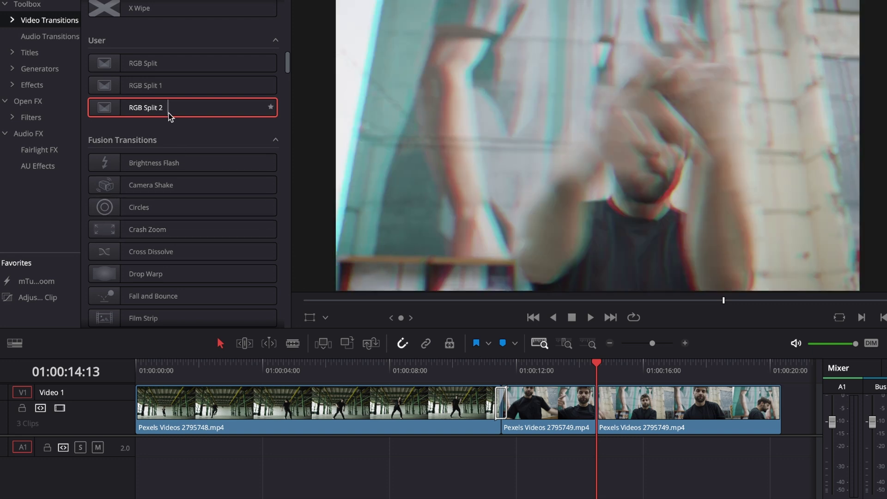
left_click_drag(170, 115, 596, 397)
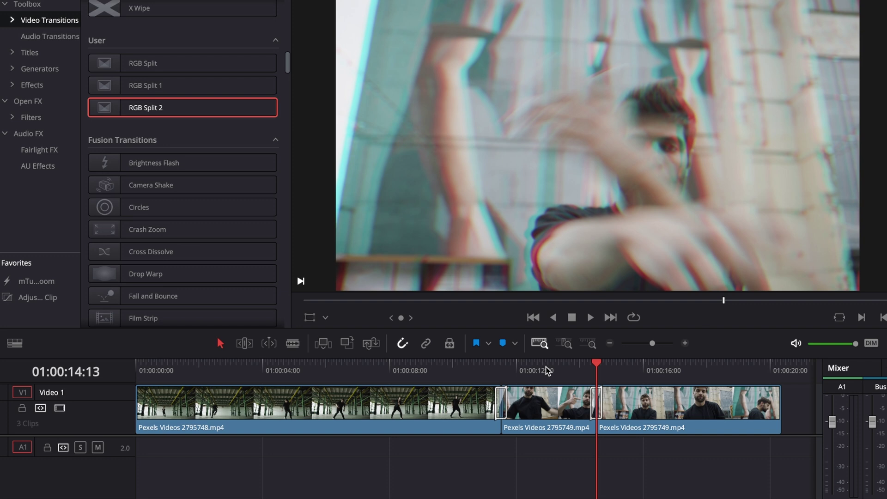
- Replay the new transition from 01:00:13:13, then lengthen it and play it again
left_click(548, 370)
key("space")
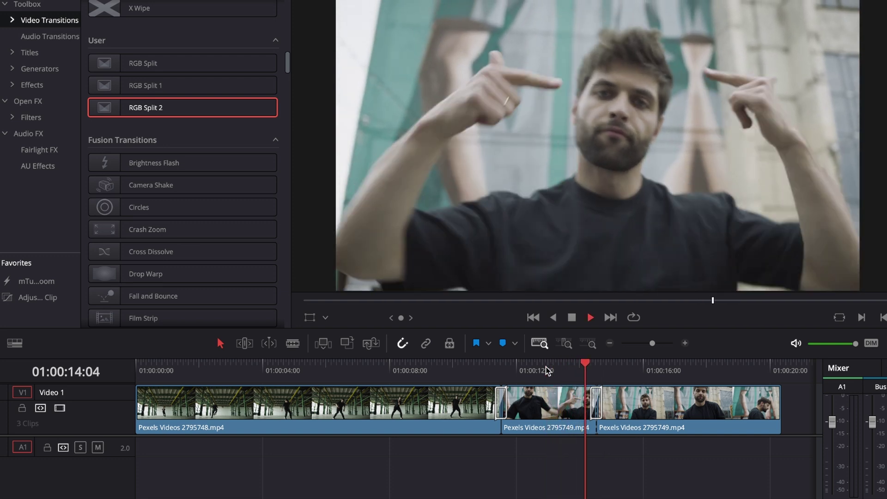
key("space")
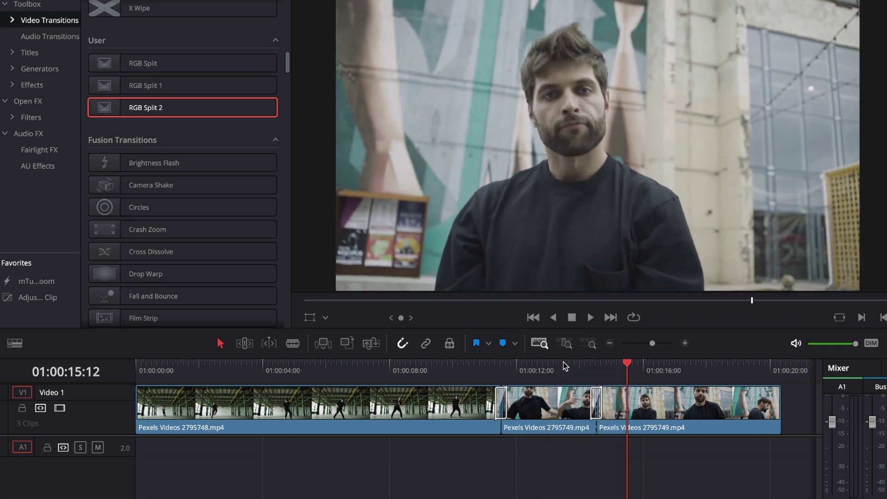
left_click(566, 365)
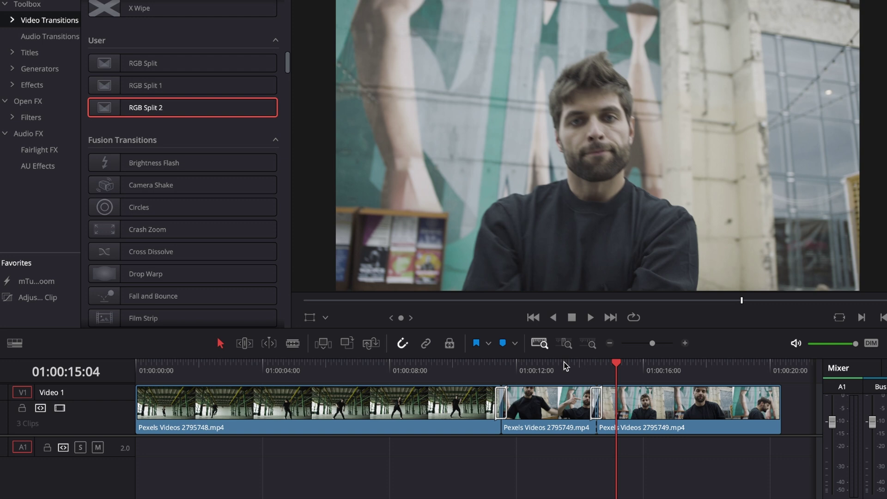
left_click(565, 365)
key("space")
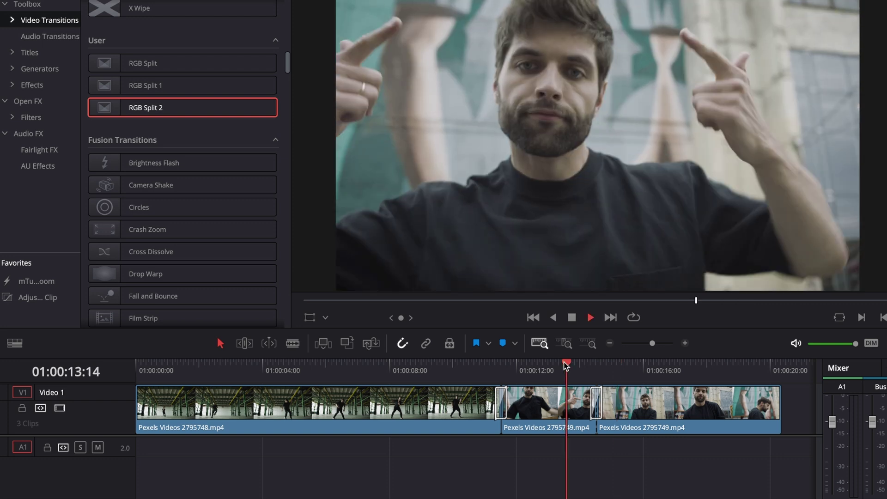
key("space")
left_click_drag(601, 397, 610, 396)
key("/")
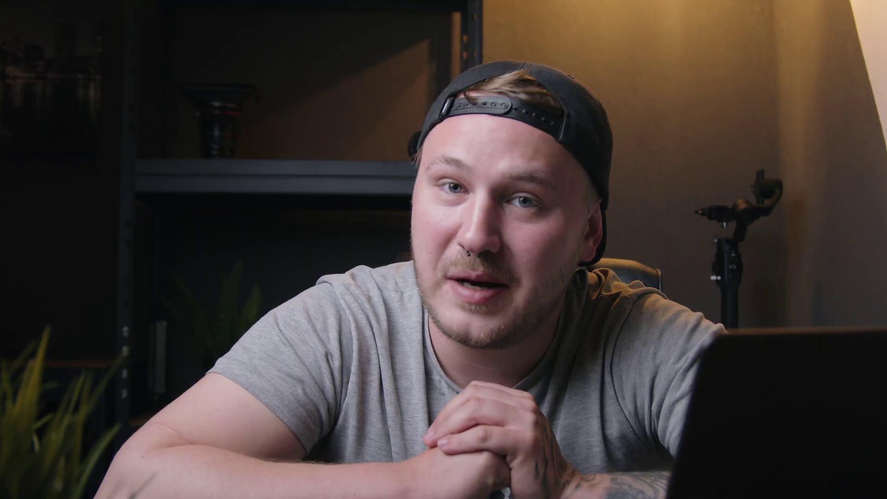